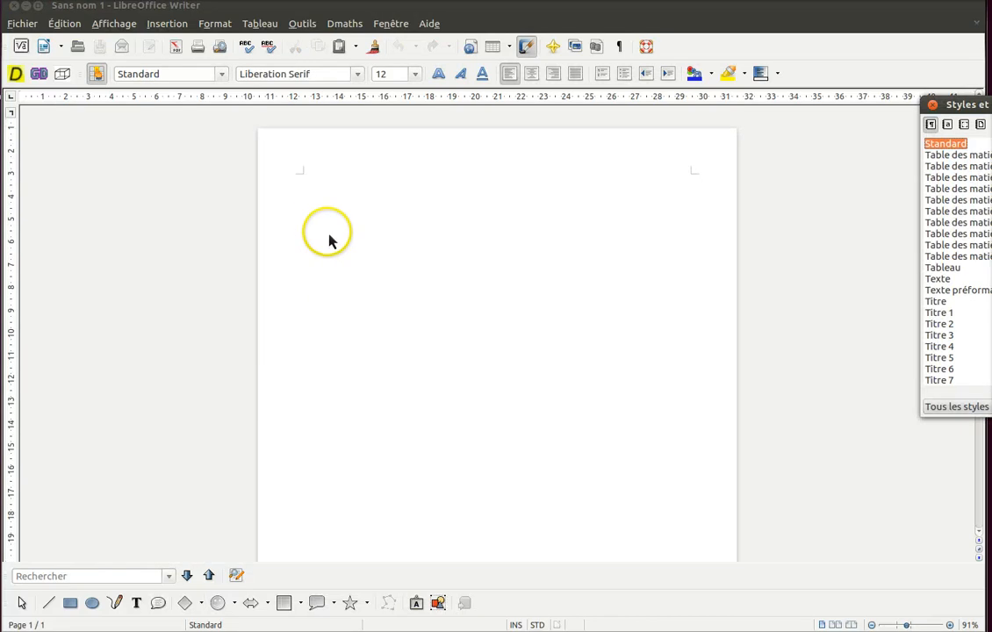
Paste the copied "Wiederaufbau und Wirtschaft" article into the blank document.
{"action": "right_click", "coordinate": [322, 220]}
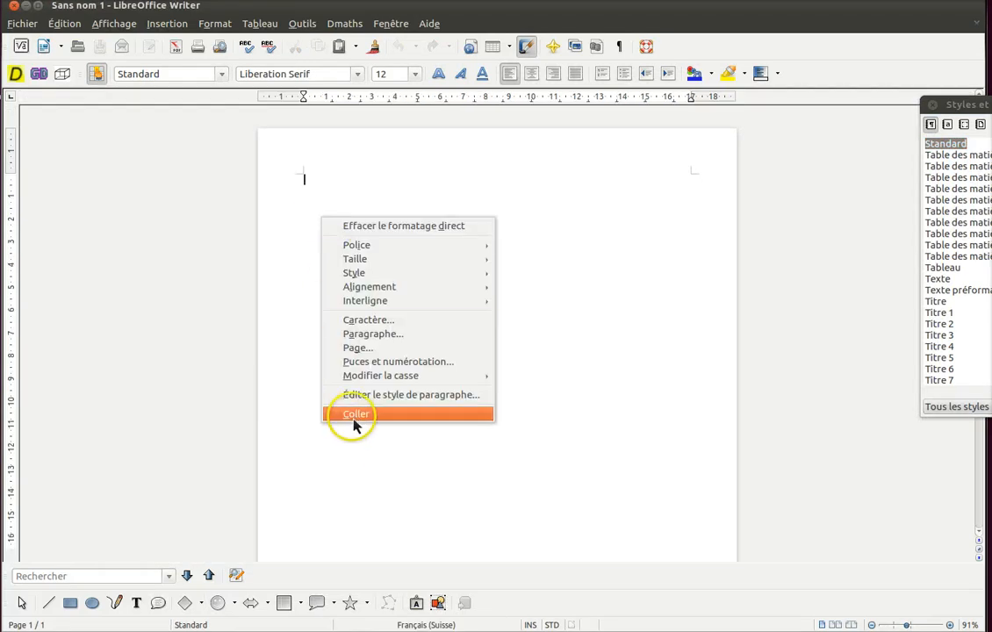
{"action": "left_click", "coordinate": [356, 414]}
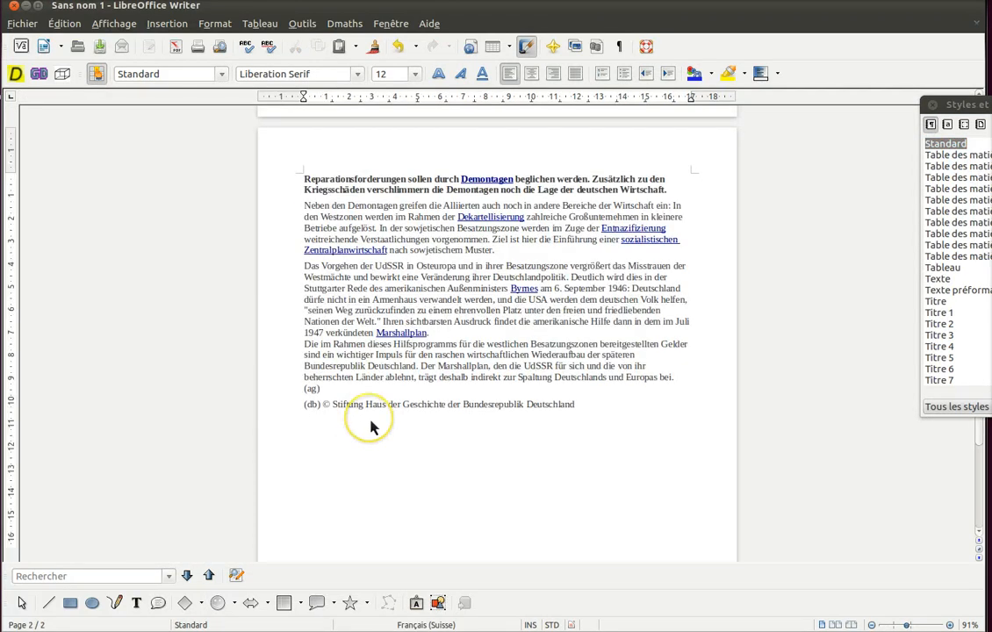
{"action": "scroll", "coordinate": [308, 428], "scroll_direction": "up", "scroll_amount": 15}
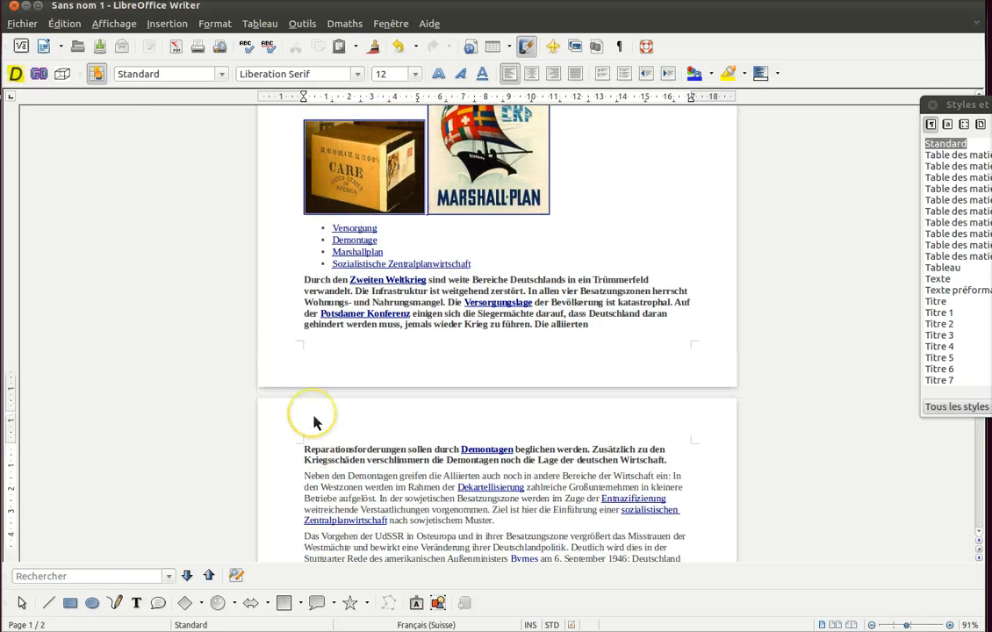
{"action": "scroll", "coordinate": [315, 425], "scroll_direction": "up", "scroll_amount": 2}
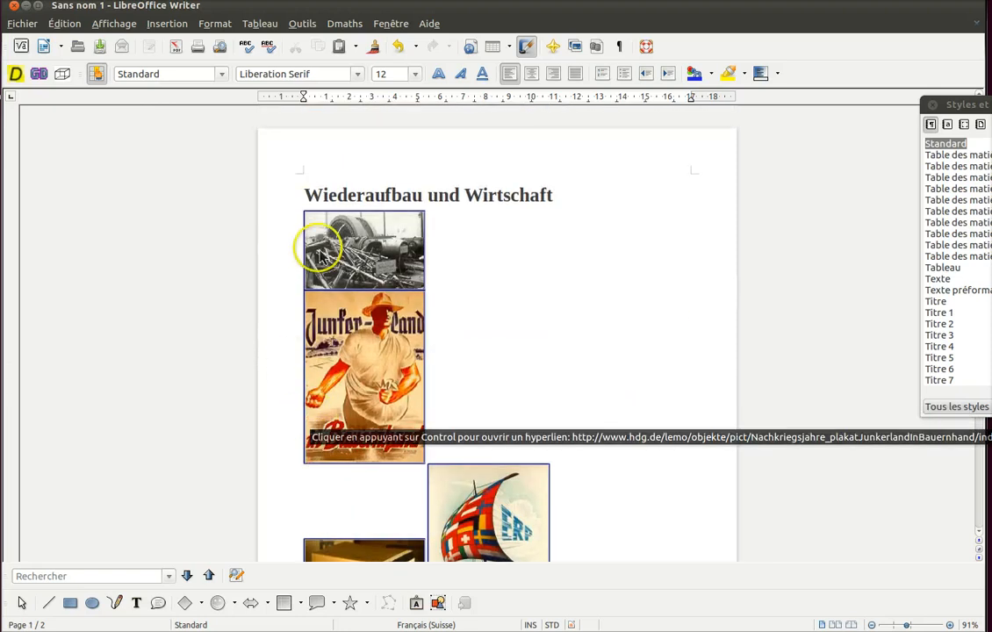
Delete the pictures, the bulleted links and the bold introductory paragraph below the article's title.
{"action": "left_click", "coordinate": [575, 208]}
{"action": "key", "text": "ctrl+1"}
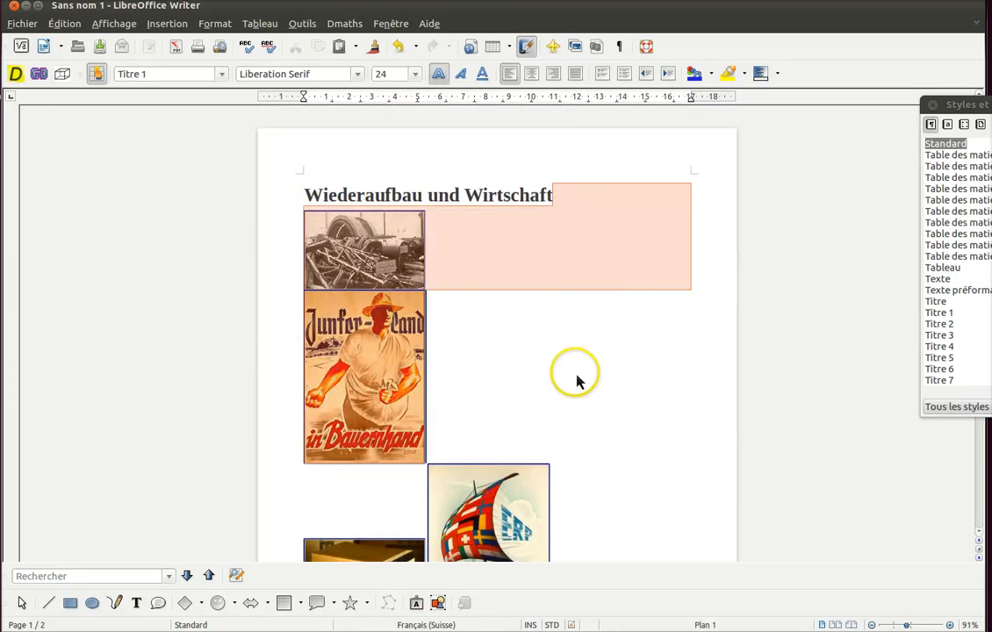
{"action": "scroll", "coordinate": [566, 395], "scroll_direction": "down", "scroll_amount": 5}
{"action": "left_click_drag", "start_coordinate": [559, 394], "coordinate": [506, 483]}
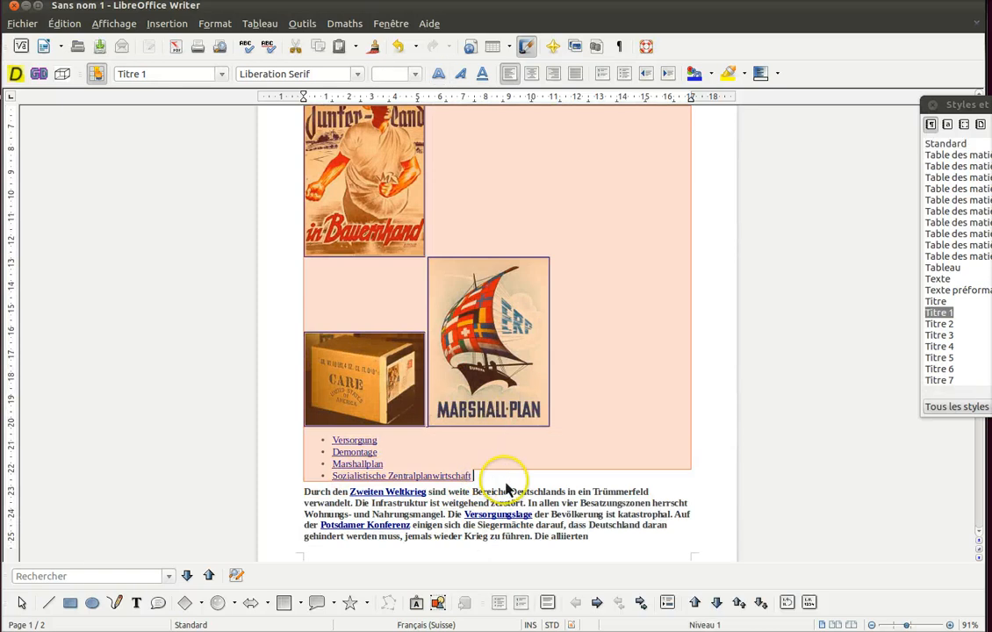
{"action": "key", "text": "Delete"}
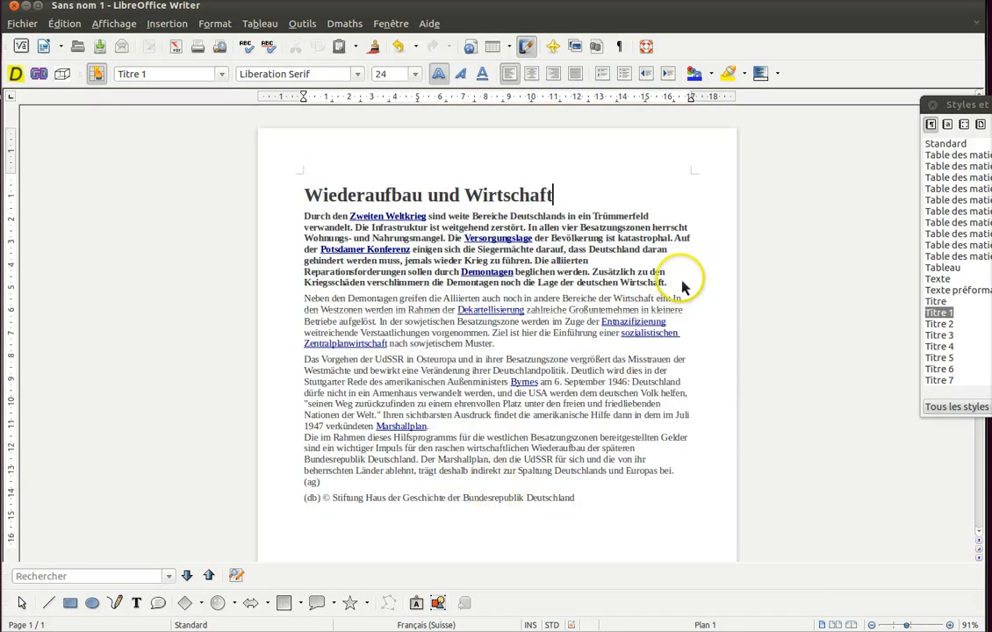
{"action": "left_click_drag", "start_coordinate": [684, 286], "coordinate": [284, 221]}
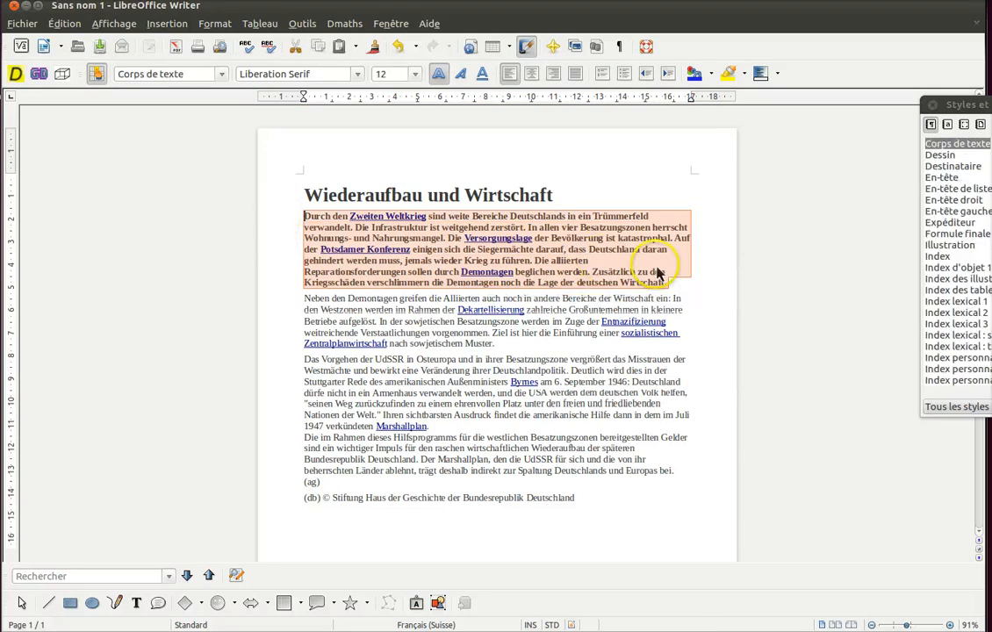
{"action": "key", "text": "Delete"}
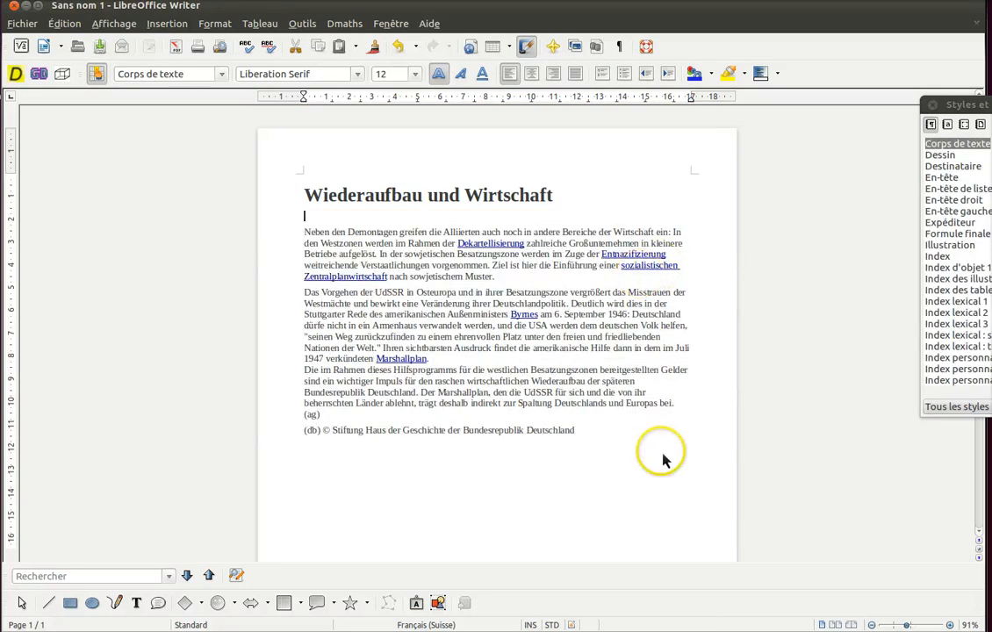
Add a "Source :" line below the article, then switch to Firefox and copy the article page's web address.
{"action": "left_click", "coordinate": [629, 448]}
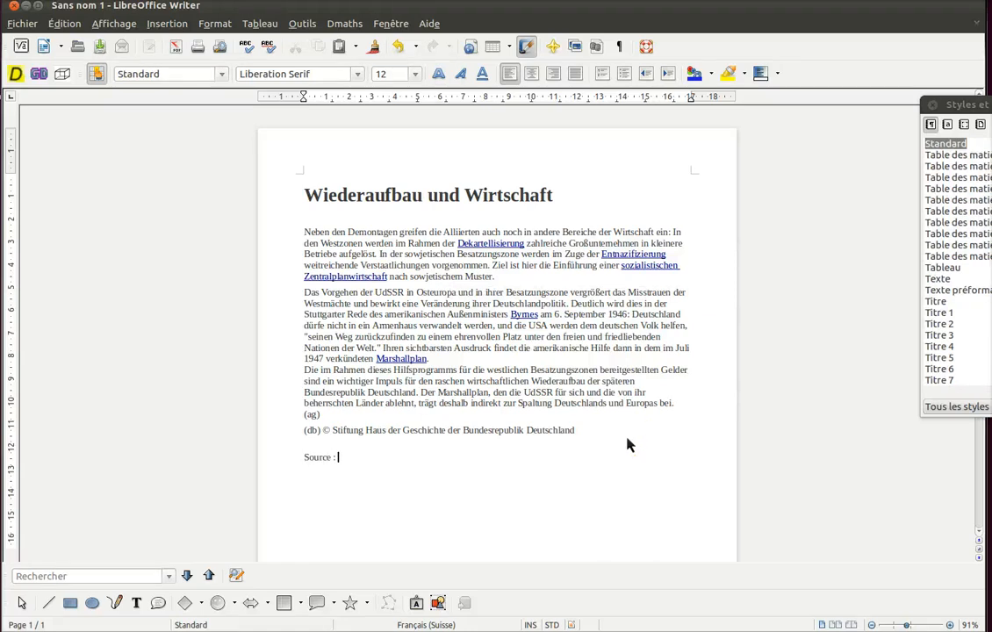
{"action": "left_click", "coordinate": [0, 18]}
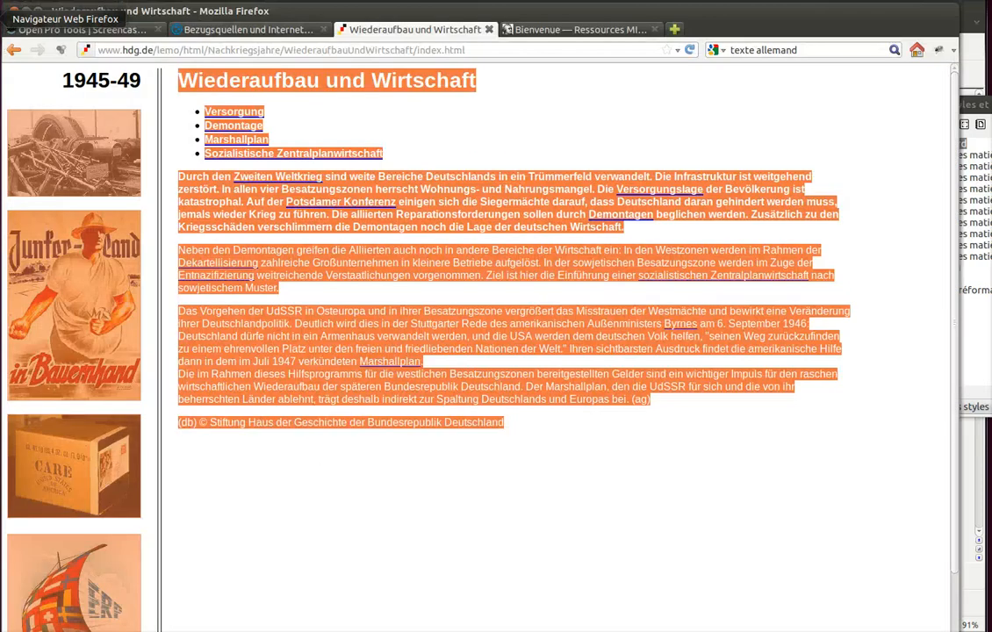
{"action": "key", "text": "ctrl+l"}
{"action": "key", "text": "ctrl+c"}
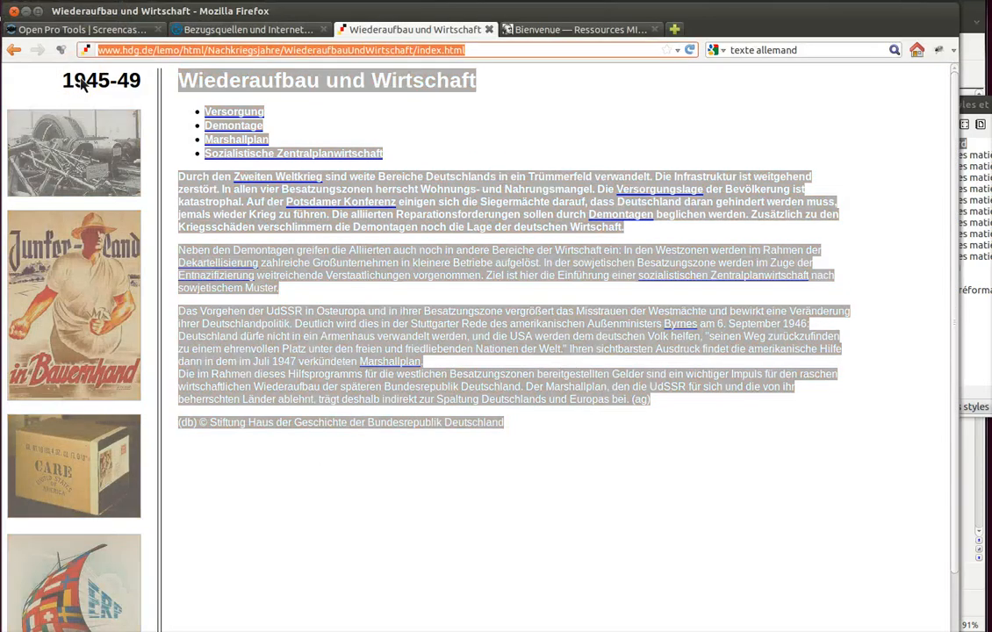
{"action": "key", "text": "Menu"}
{"action": "key", "text": "Down"}
{"action": "key", "text": "Down"}
{"action": "key", "text": "Down"}
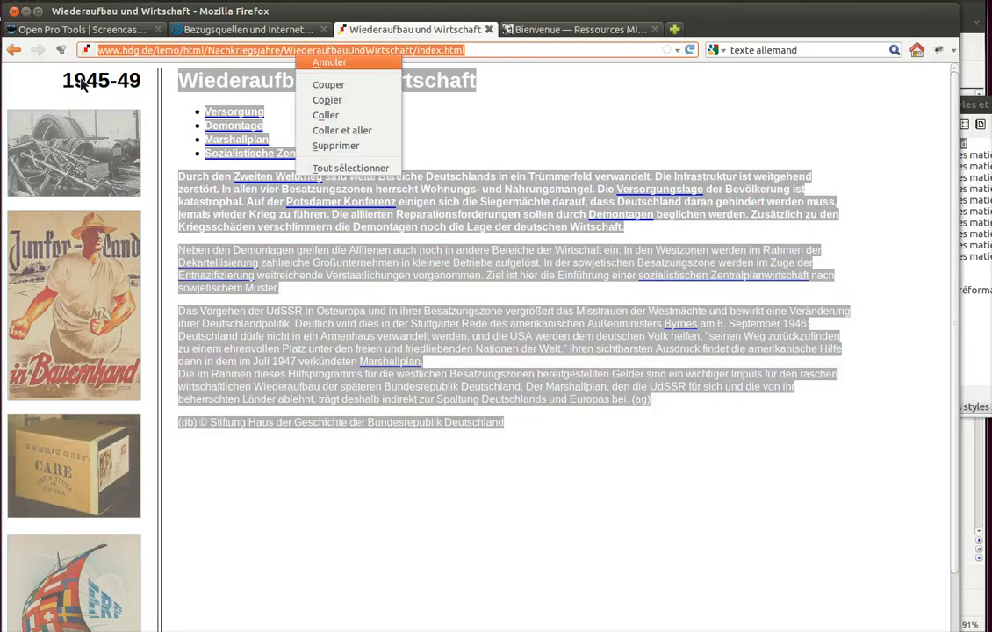
{"action": "key", "text": "Return"}
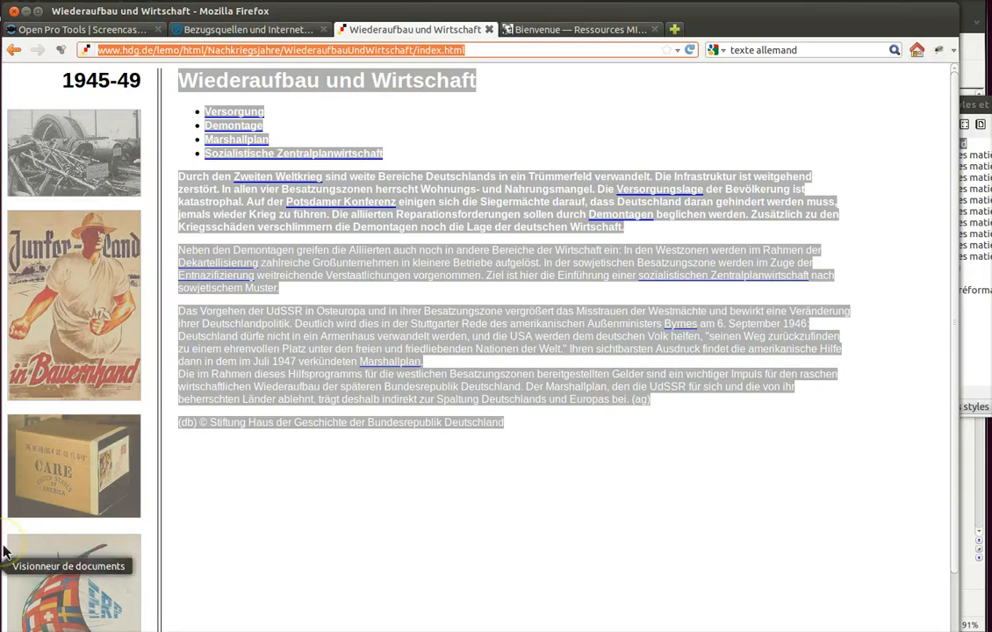
Return to LibreOffice Writer, paste the web address after "Source :" and add "le 5 juin 2012." on the line below.
{"action": "left_click", "coordinate": [6, 158]}
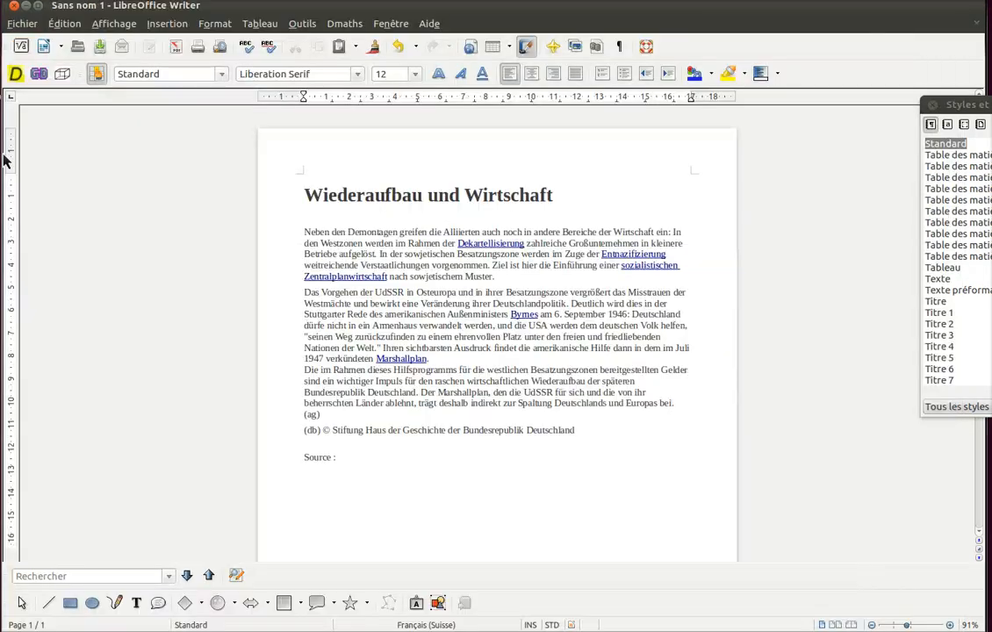
{"action": "key", "text": "ctrl+v"}
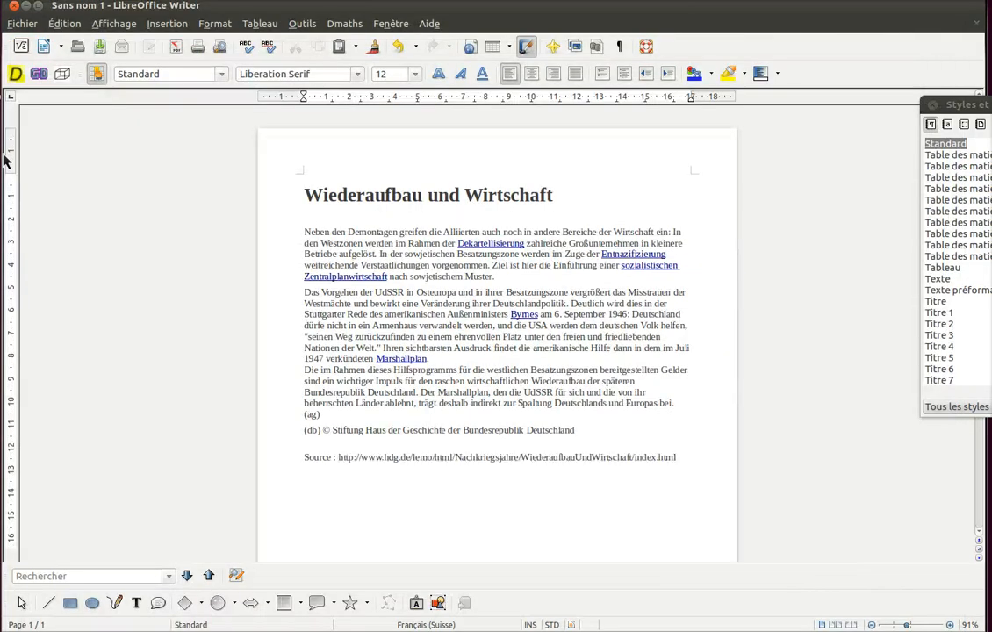
{"action": "left_click", "coordinate": [454, 507]}
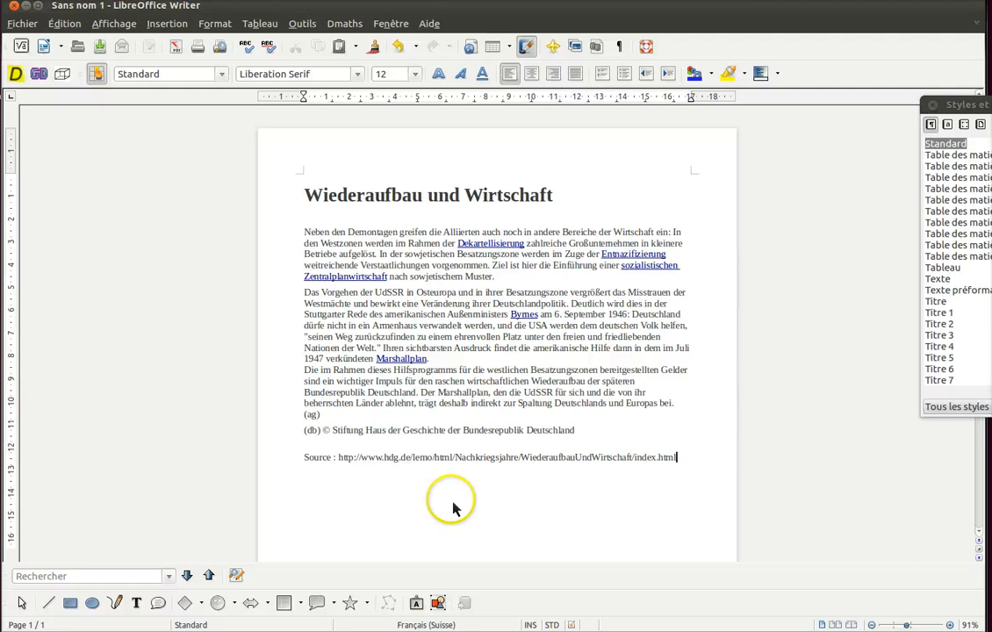
{"action": "key", "text": "Return"}
{"action": "type", "text": "le"}
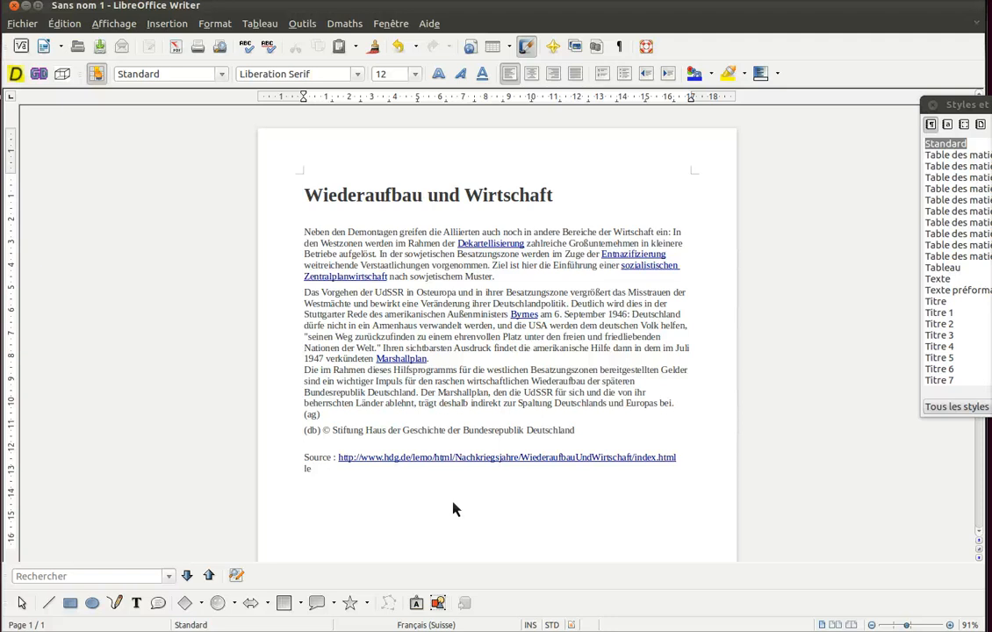
{"action": "type", "text": " 5 juin 2012."}
{"action": "left_click", "coordinate": [459, 507]}
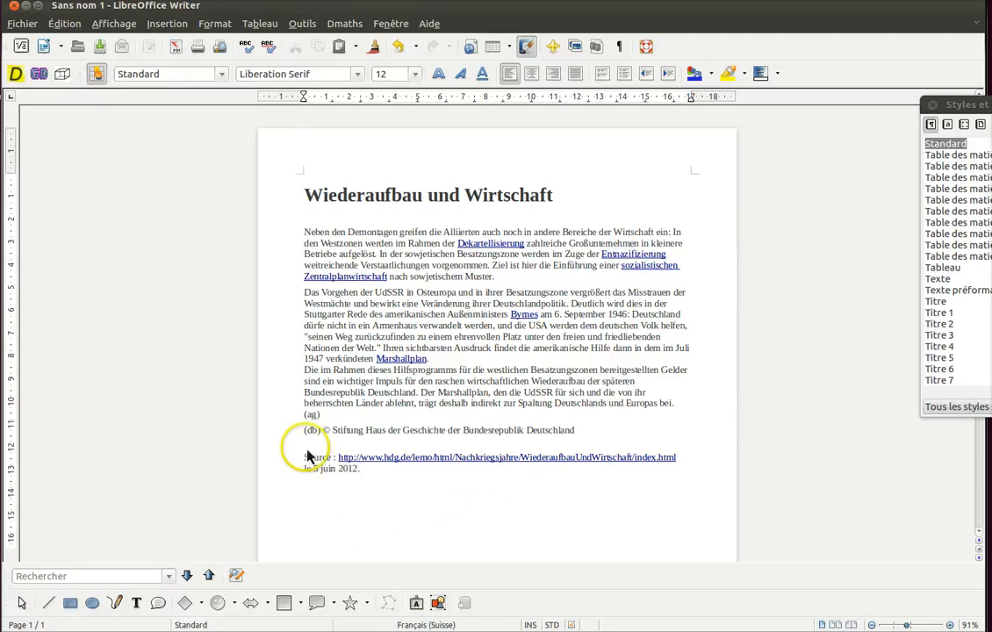
Make the source and date lines italic and right-aligned, and close the styles window.
{"action": "left_click_drag", "start_coordinate": [305, 455], "coordinate": [378, 479]}
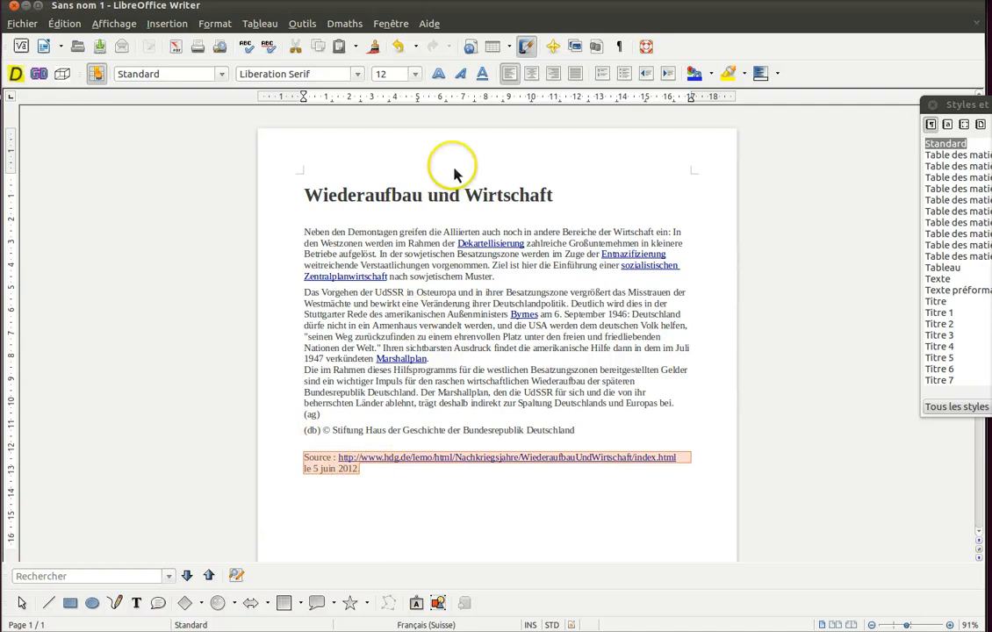
{"action": "left_click", "coordinate": [464, 78]}
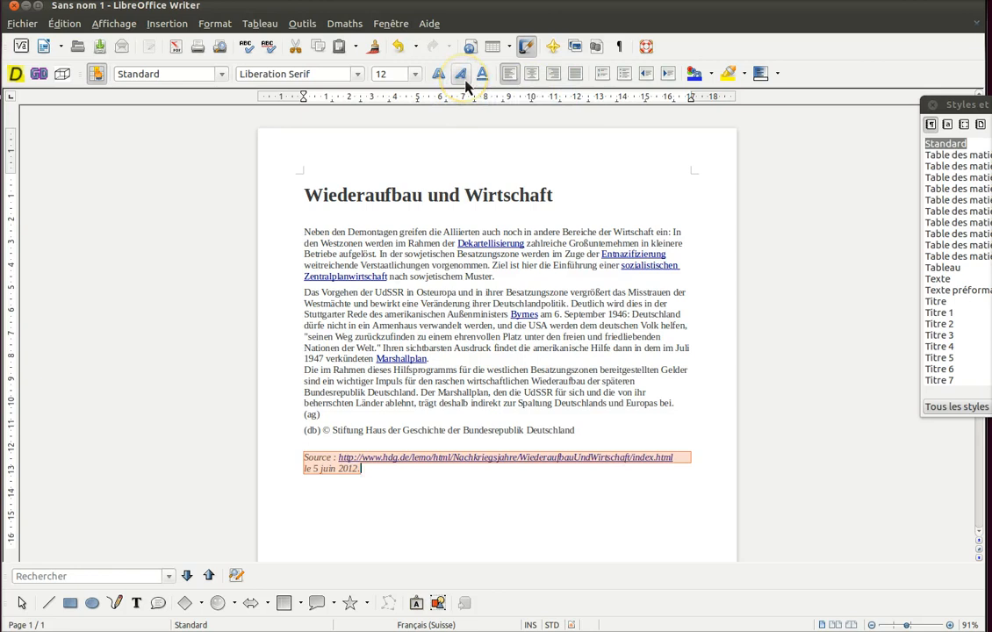
{"action": "left_click", "coordinate": [553, 75]}
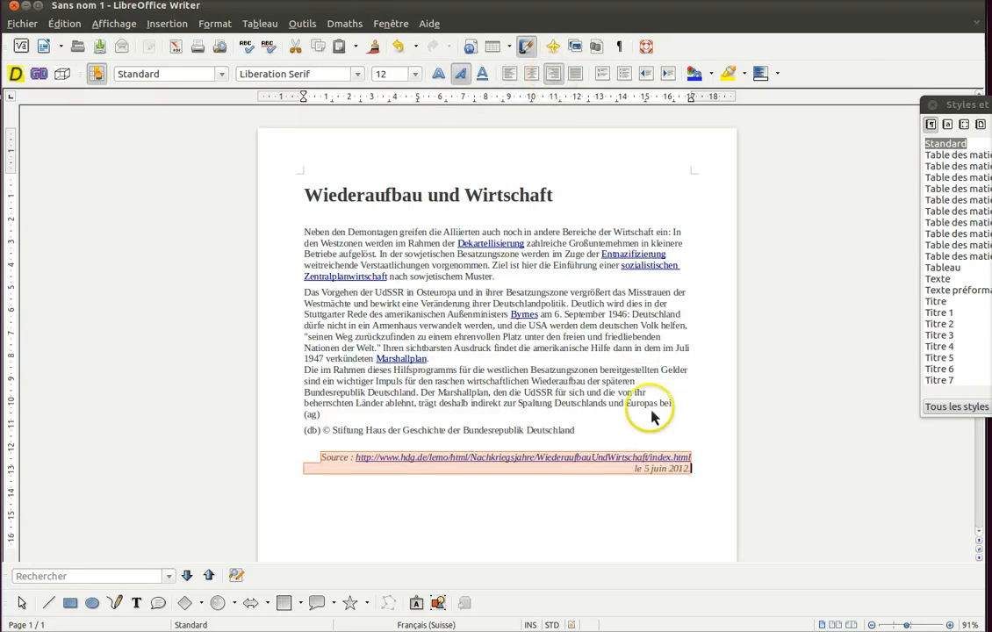
{"action": "left_click", "coordinate": [931, 106]}
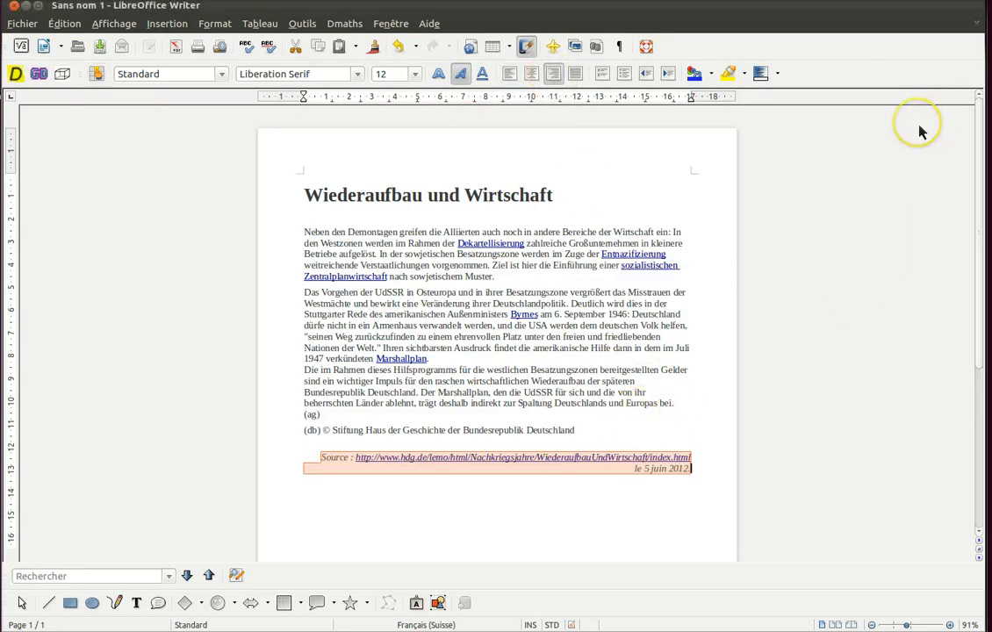
Open Find & Replace with "der" as both the search term and the replacement, keeping the dialog beside the text.
{"action": "key", "text": "ctrl+Home"}
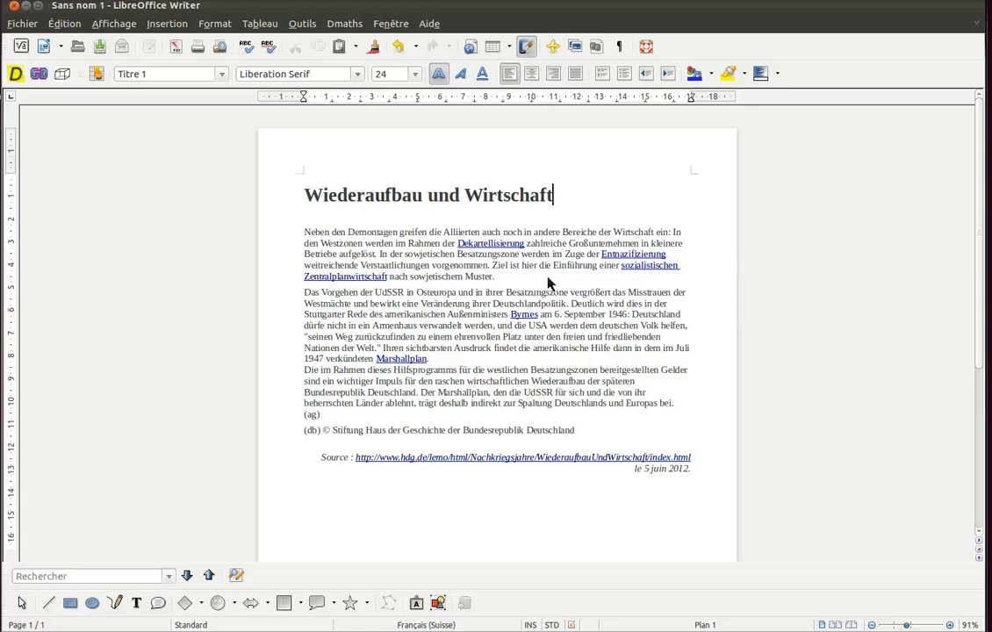
{"action": "left_click", "coordinate": [405, 258]}
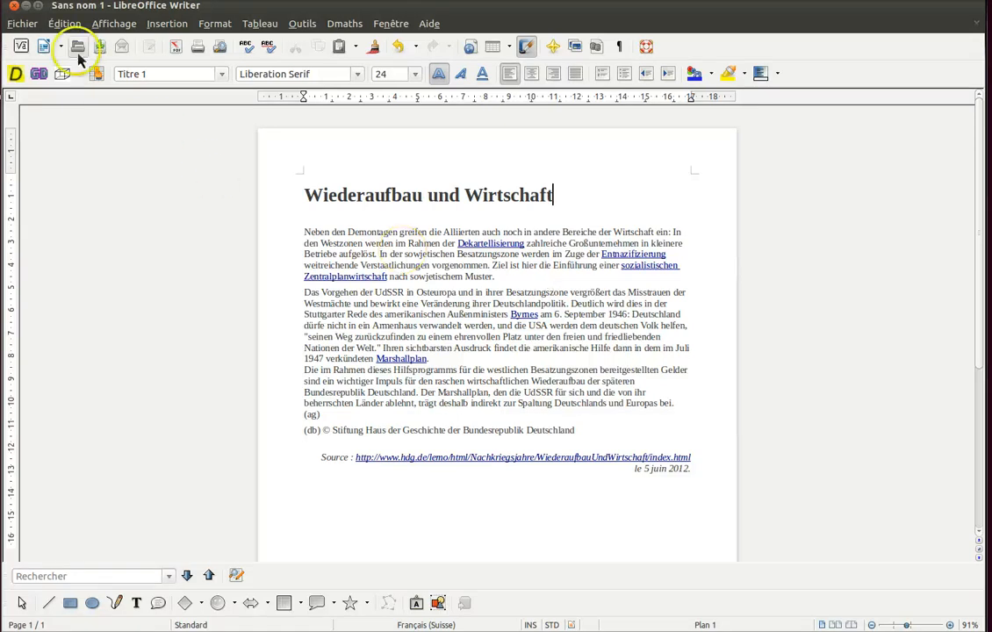
{"action": "left_click", "coordinate": [63, 24]}
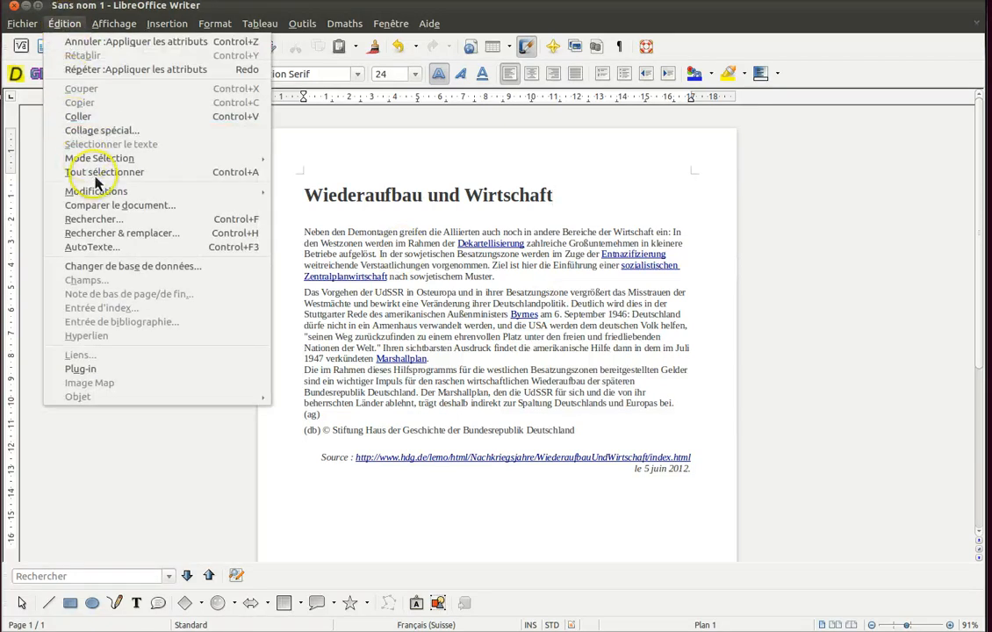
{"action": "left_click", "coordinate": [110, 235]}
{"action": "left_click_drag", "start_coordinate": [856, 181], "coordinate": [718, 178]}
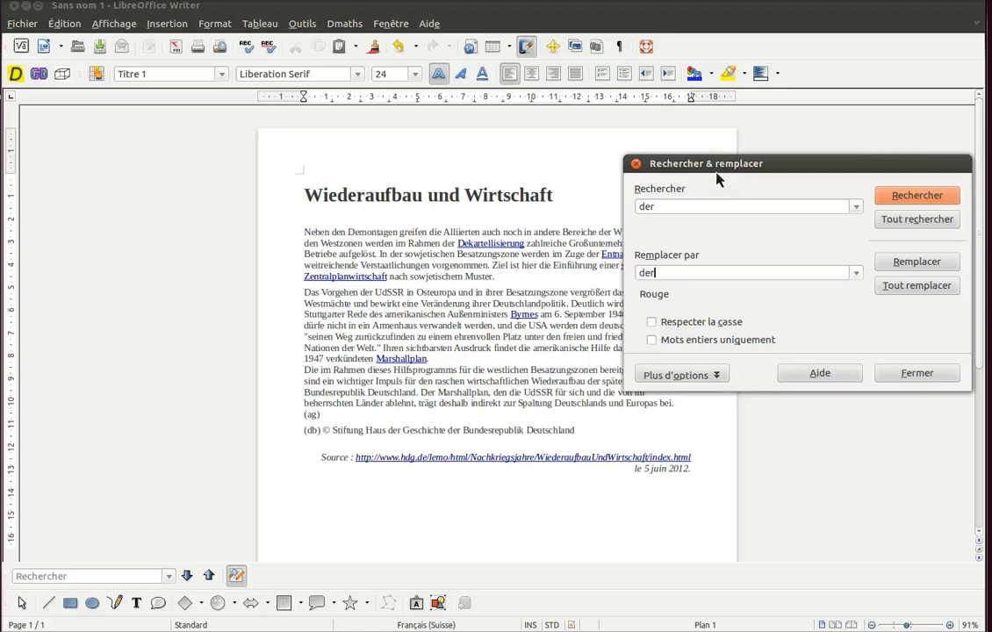
Show the extra options and set the replacement text's font colour to Rouge in its character effects.
{"action": "left_click", "coordinate": [718, 377]}
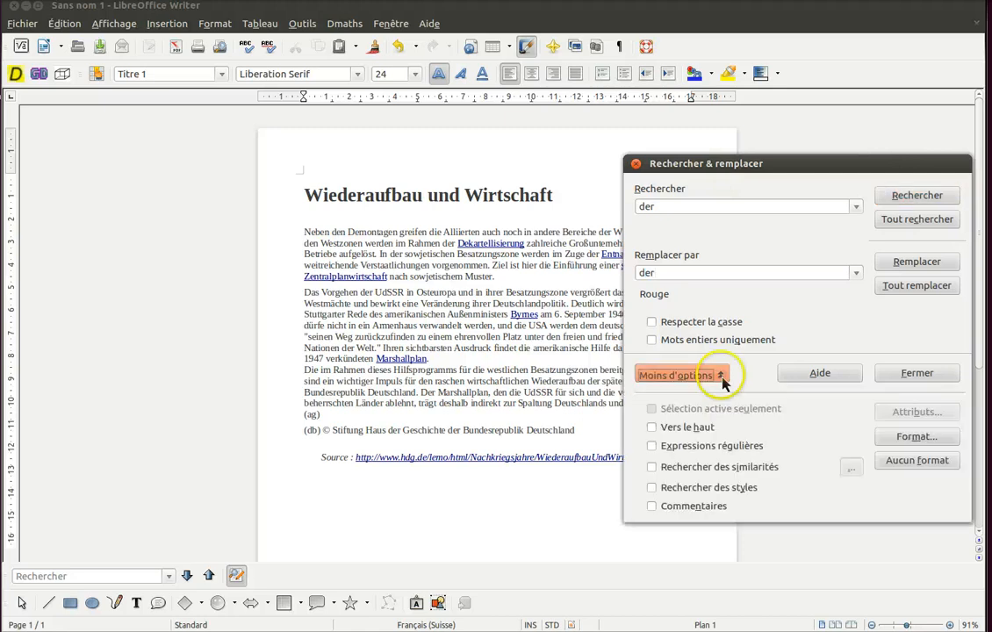
{"action": "left_click", "coordinate": [936, 447]}
{"action": "left_click", "coordinate": [857, 271]}
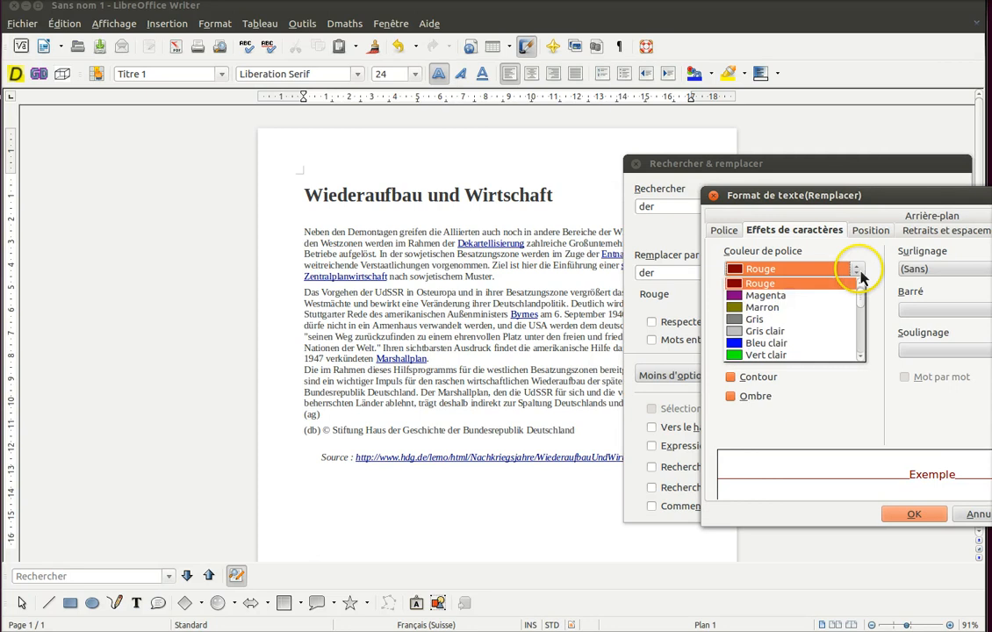
{"action": "left_click", "coordinate": [728, 233]}
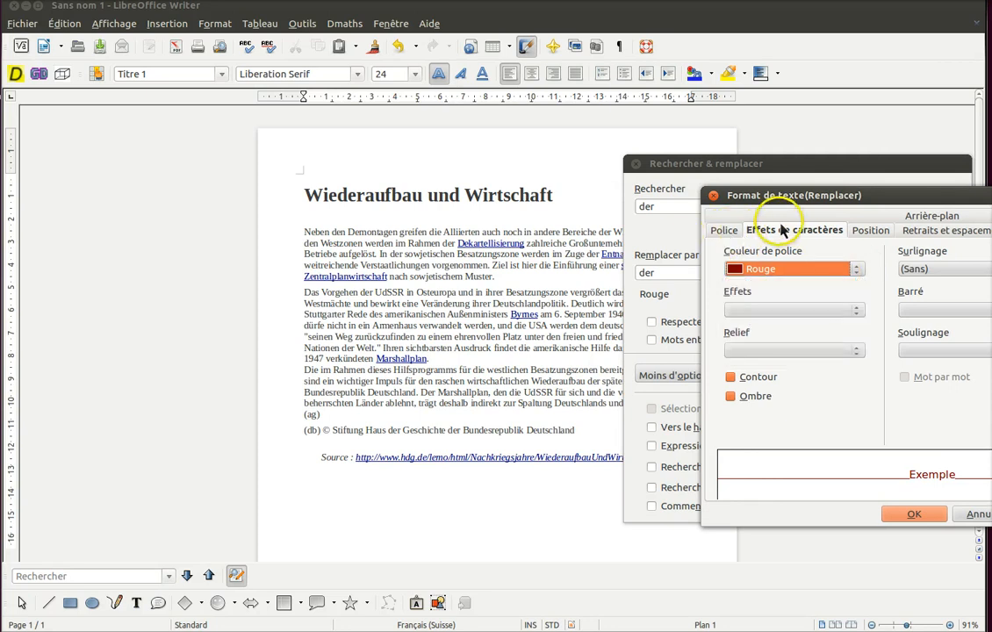
{"action": "left_click", "coordinate": [772, 218]}
{"action": "left_click", "coordinate": [732, 221]}
{"action": "left_click", "coordinate": [768, 232]}
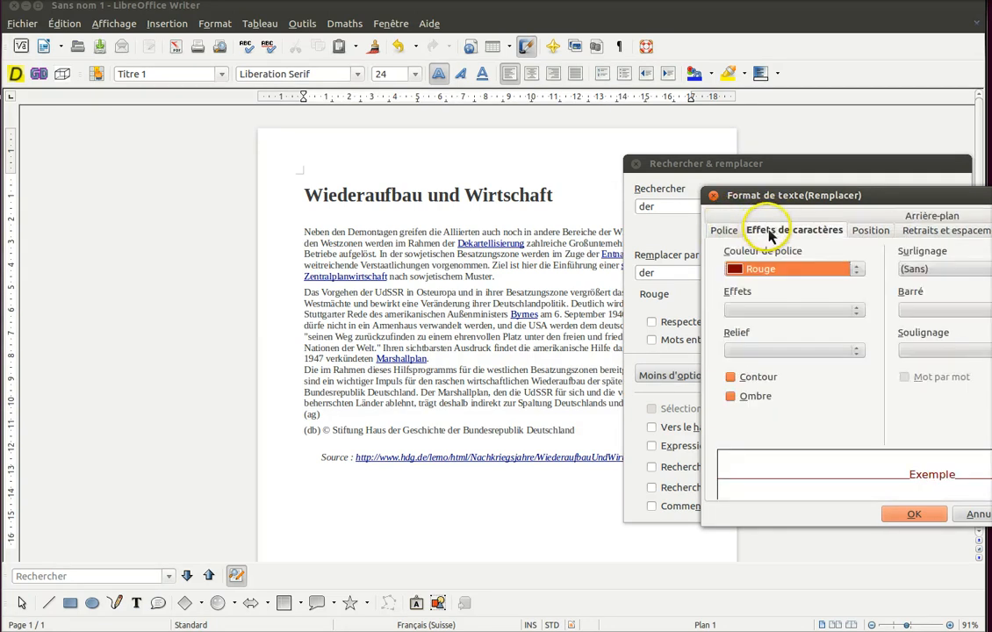
{"action": "left_click", "coordinate": [911, 516]}
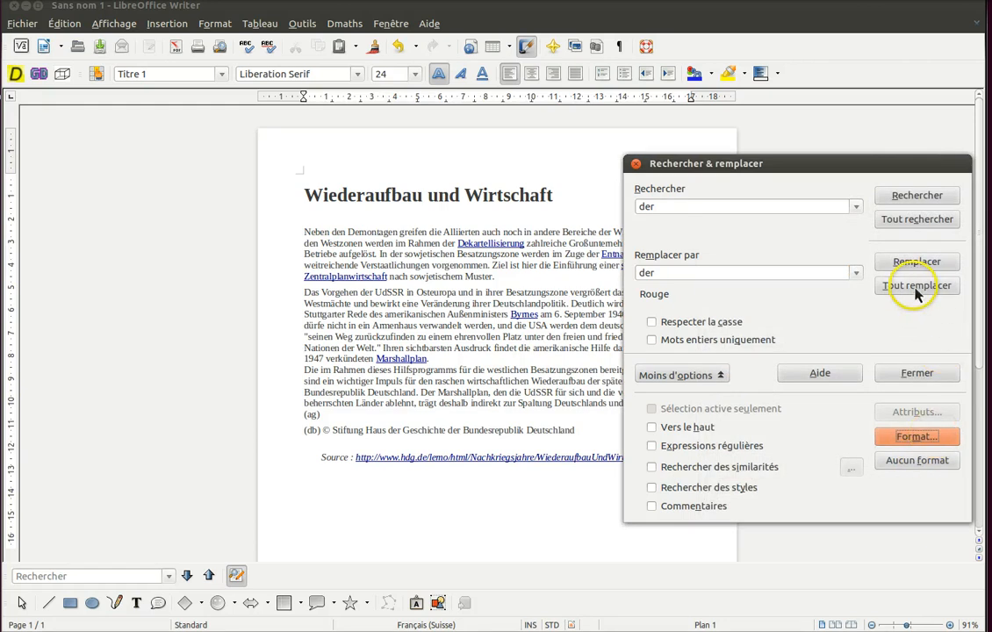
Replace all occurrences of "der" with the red-formatted version and close Find & Replace.
{"action": "left_click", "coordinate": [916, 288]}
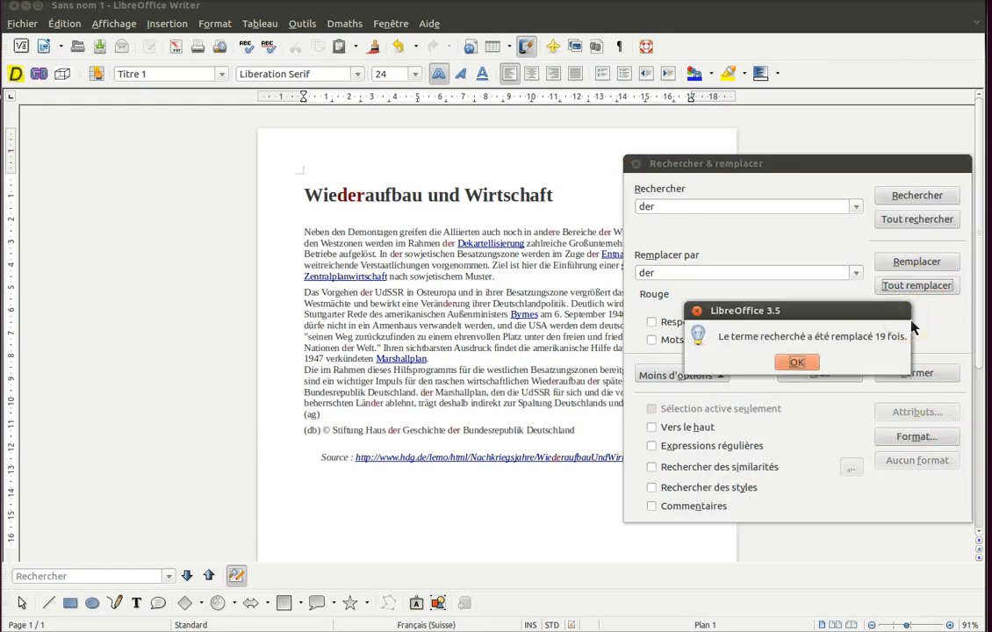
{"action": "key", "text": "Return"}
{"action": "left_click", "coordinate": [637, 167]}
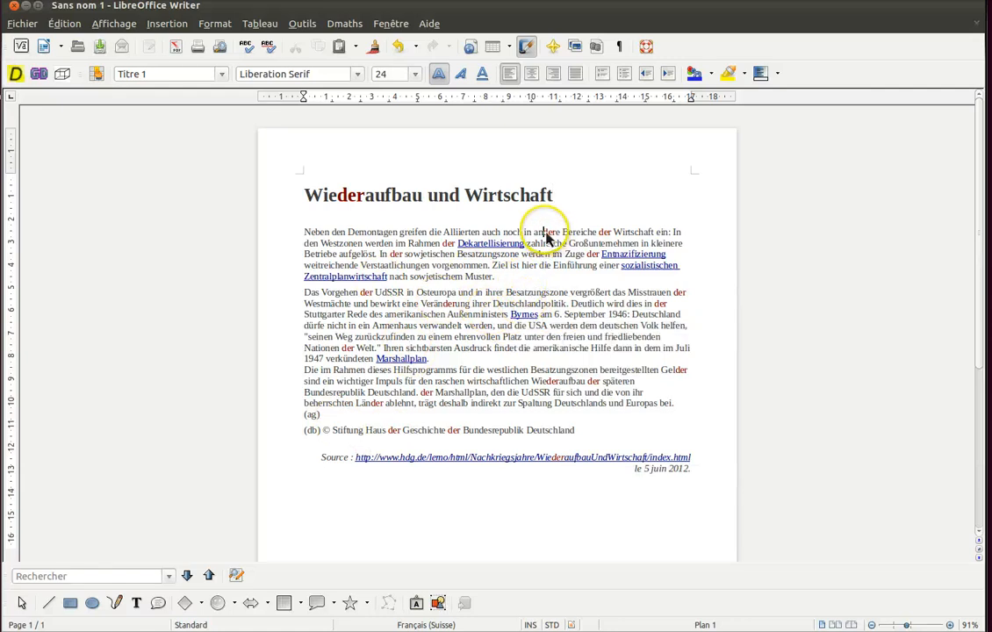
{"action": "left_click_drag", "start_coordinate": [543, 233], "coordinate": [555, 238]}
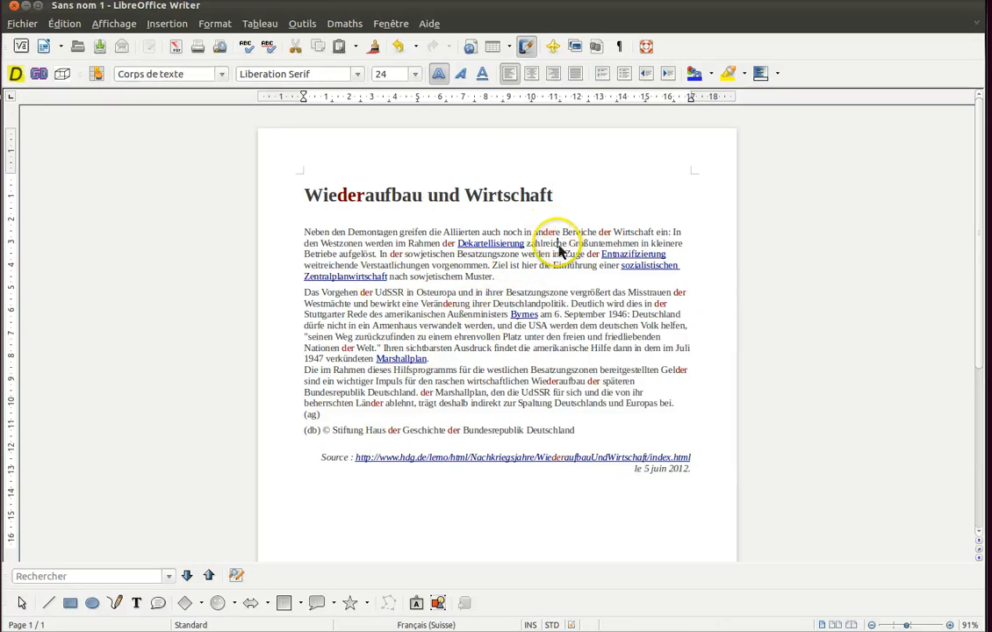
Undo the last red replacements of "der" in the article's body text.
{"action": "left_click", "coordinate": [590, 272]}
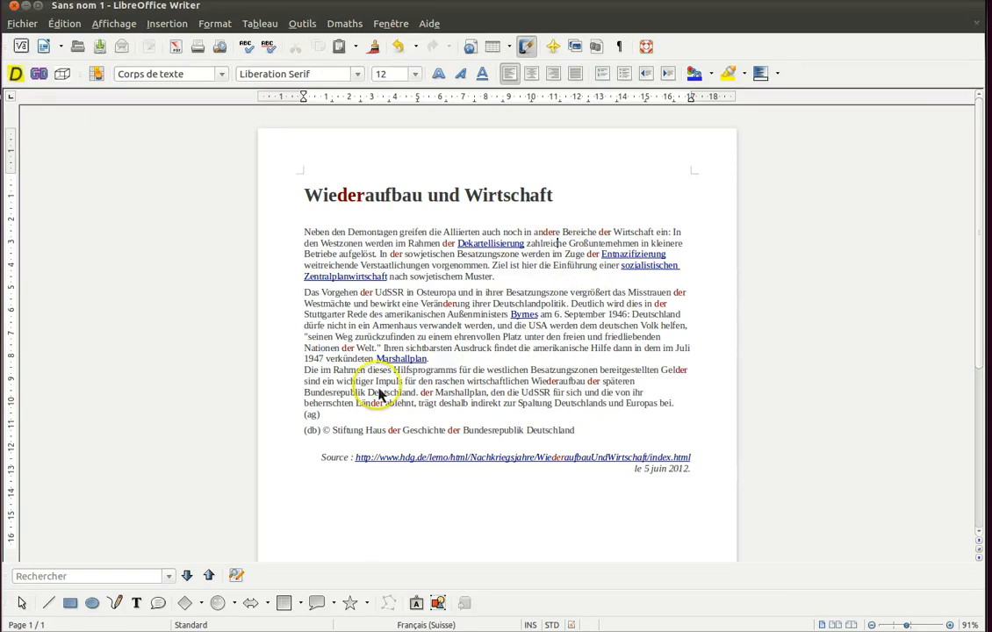
{"action": "key", "text": "ctrl+z"}
{"action": "key", "text": "ctrl+z"}
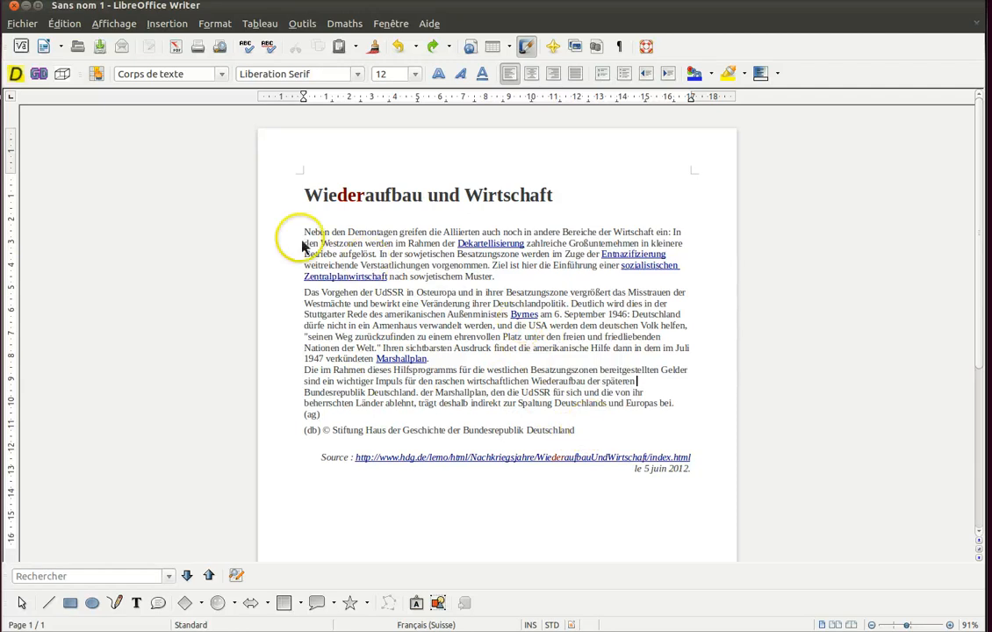
Remove the hyperlinks from all the body paragraphs, from "Neben den Demontagen" through the copyright line.
{"action": "left_click_drag", "start_coordinate": [304, 233], "coordinate": [587, 432]}
{"action": "right_click", "coordinate": [448, 299]}
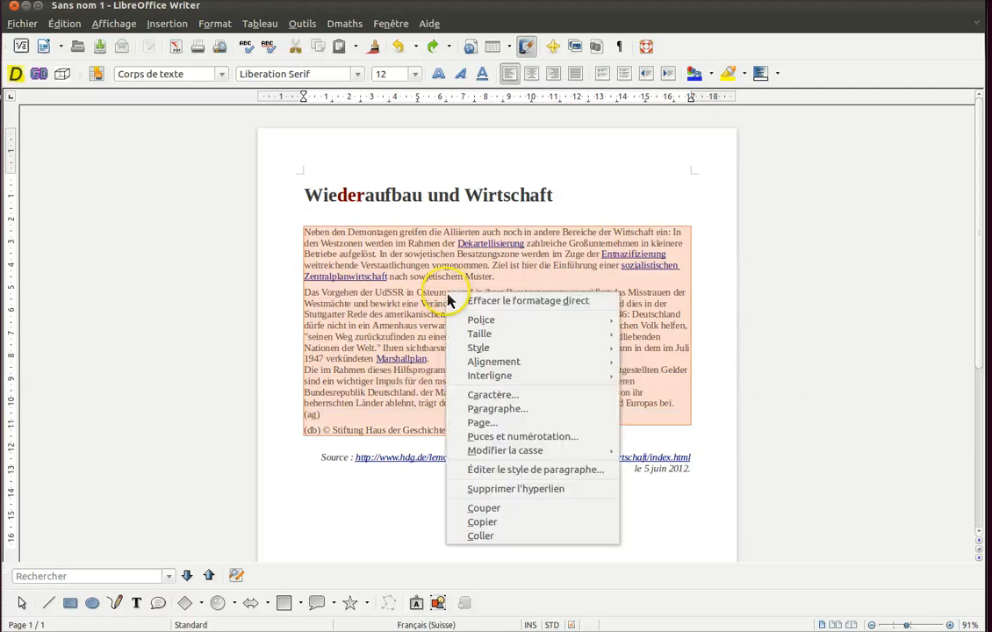
{"action": "left_click", "coordinate": [540, 497]}
{"action": "left_click", "coordinate": [571, 376]}
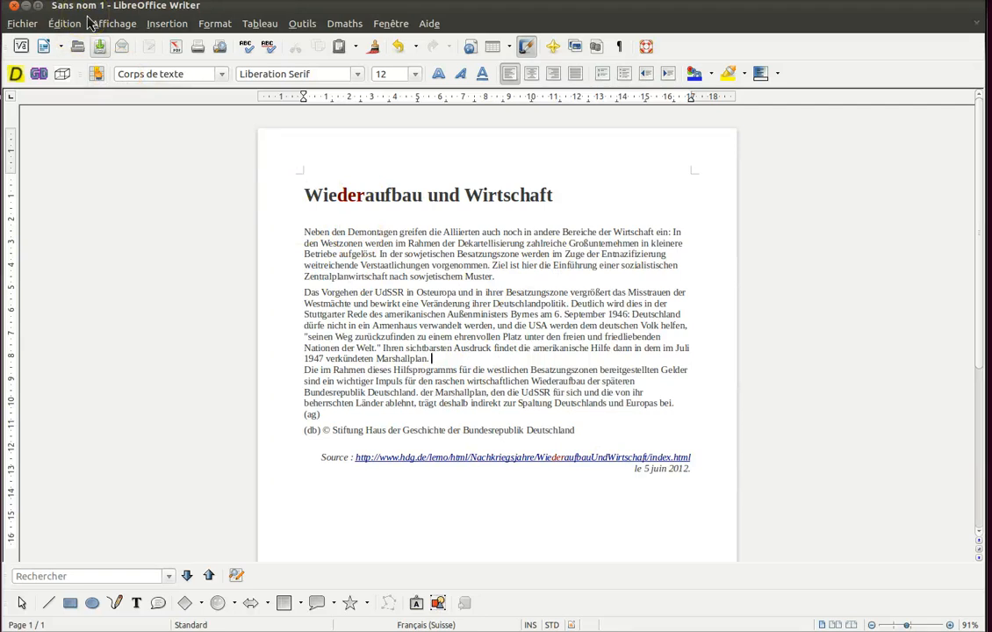
Save the document in the Bureau folder under the name test-document-a-trous.
{"action": "key", "text": "ctrl+s"}
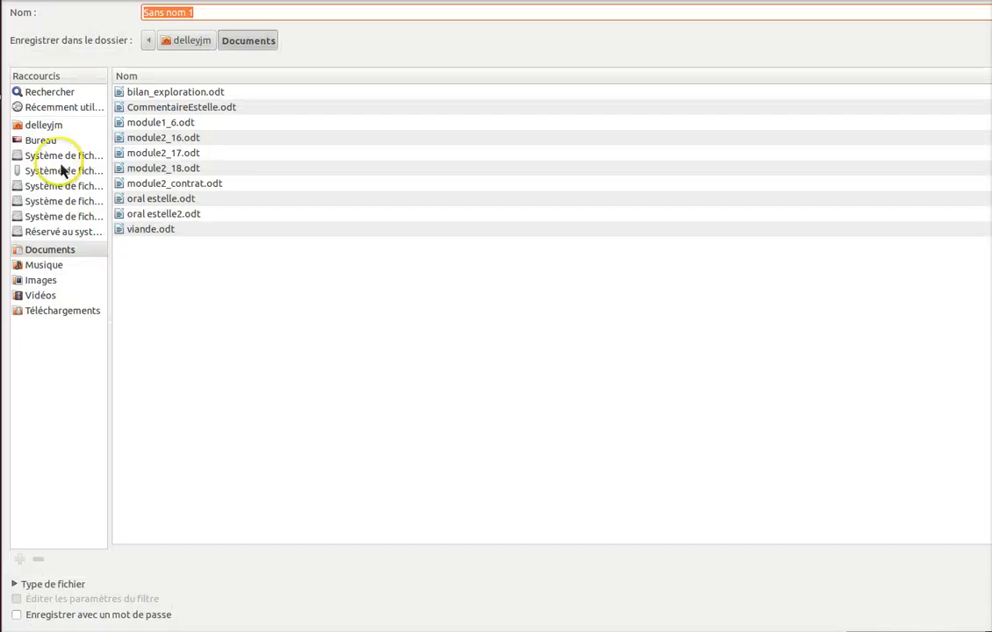
{"action": "left_click", "coordinate": [44, 141]}
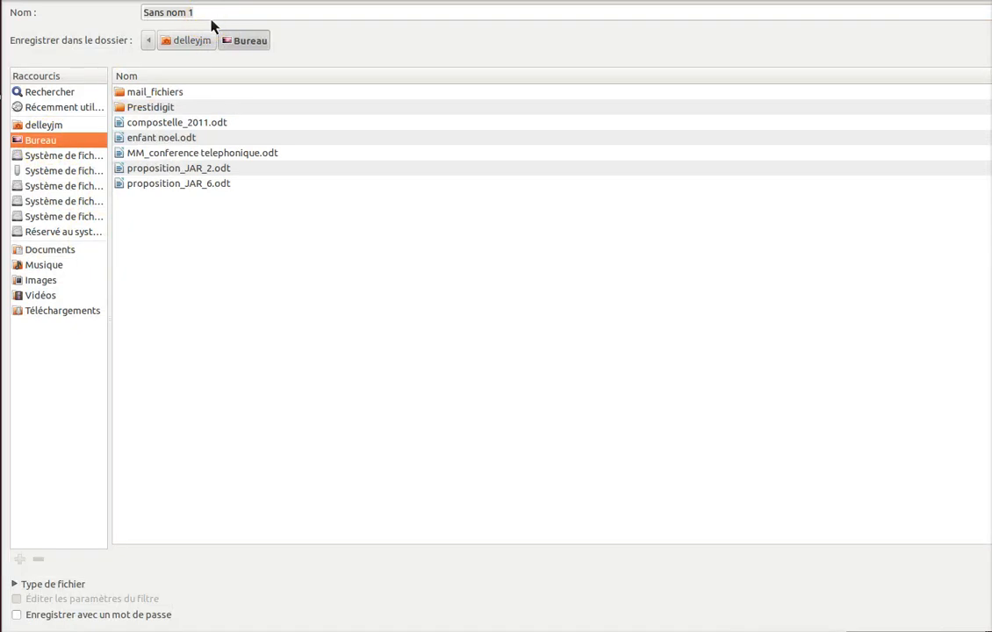
{"action": "left_click", "coordinate": [211, 17]}
{"action": "type", "text": "test-document-a-trous"}
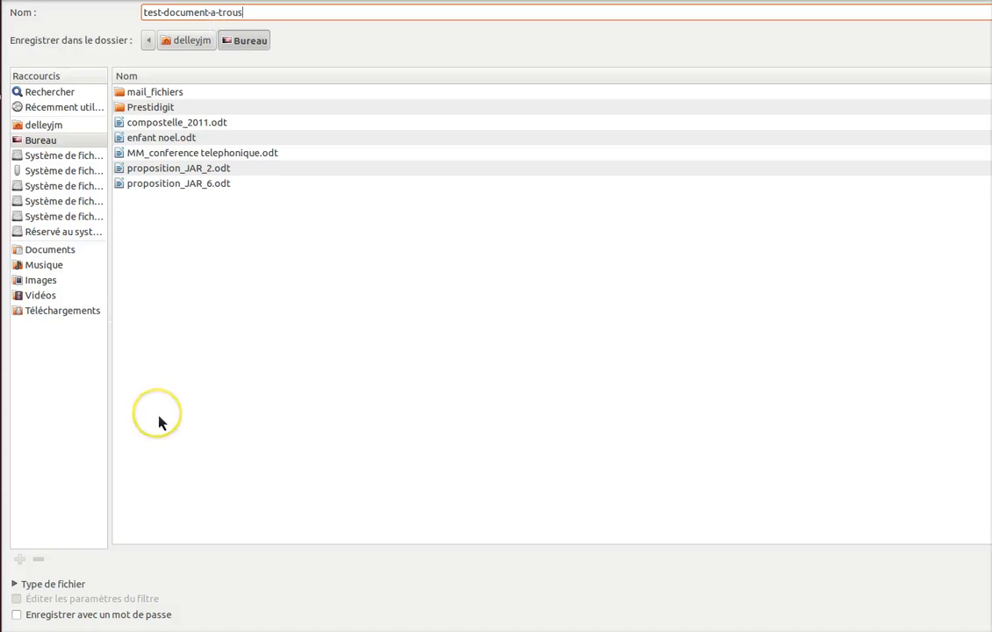
{"action": "key", "text": "Return"}
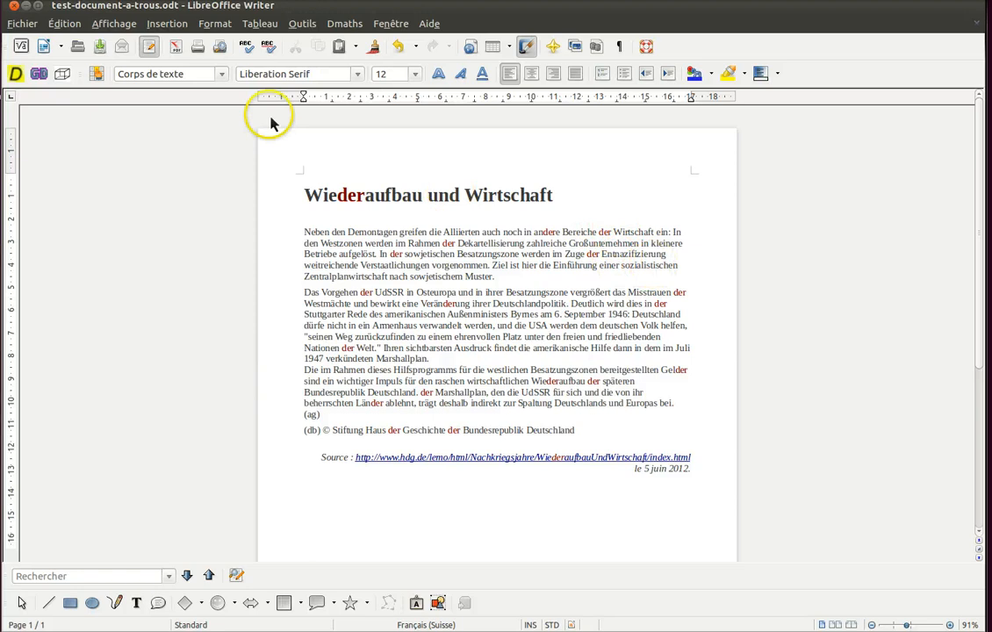
Open the Styles et formatage window beside the page and list all (Tous) character styles.
{"action": "left_click", "coordinate": [231, 27]}
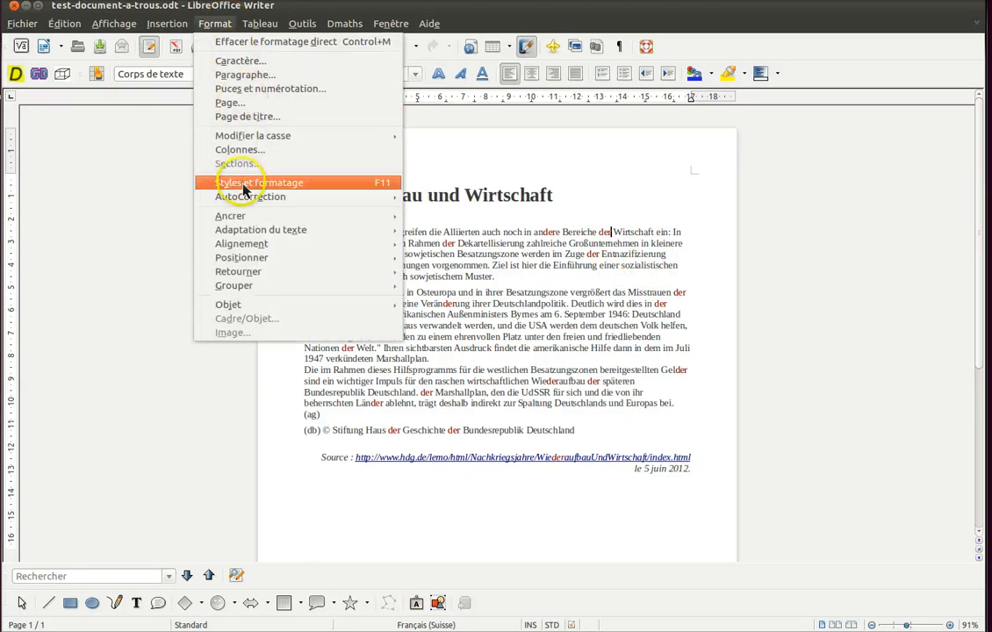
{"action": "left_click", "coordinate": [309, 188]}
{"action": "mouse_move", "coordinate": [847, 127]}
{"action": "left_mouse_down"}
{"action": "mouse_move", "coordinate": [839, 142]}
{"action": "mouse_move", "coordinate": [843, 132]}
{"action": "left_mouse_up"}
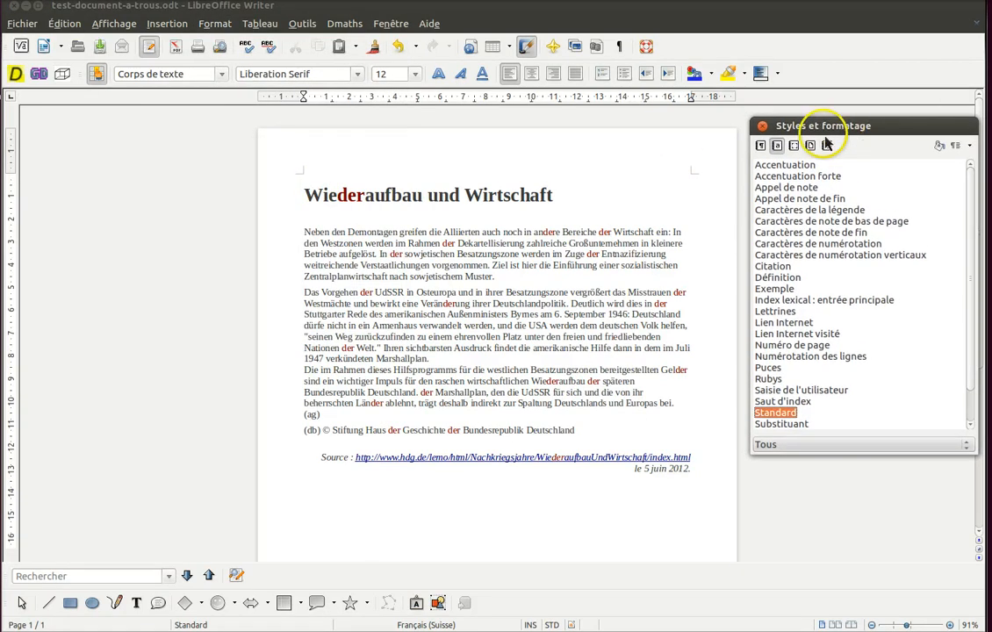
{"action": "left_click", "coordinate": [966, 444]}
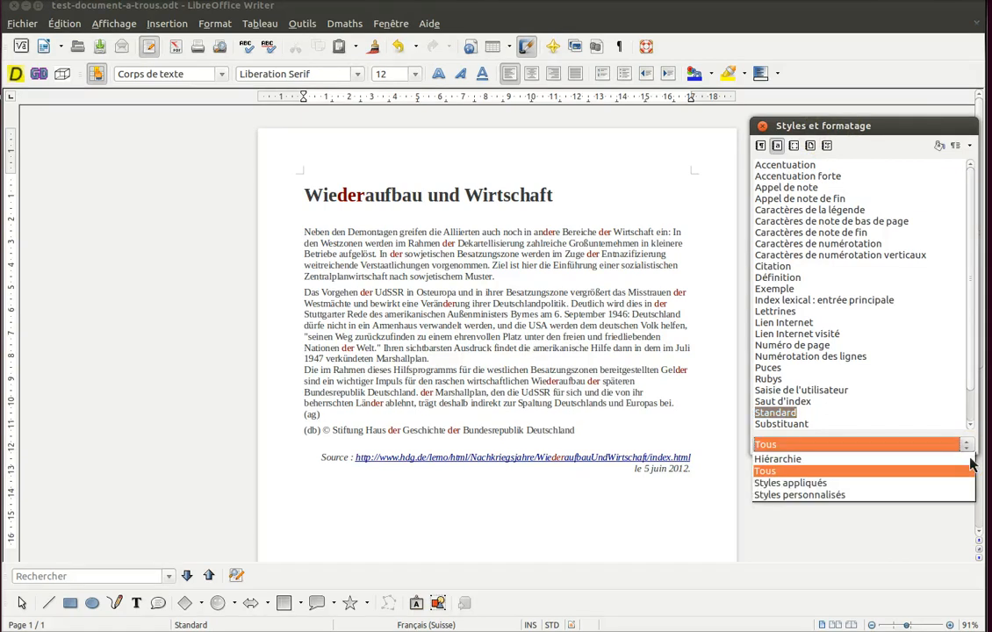
{"action": "left_click", "coordinate": [794, 474]}
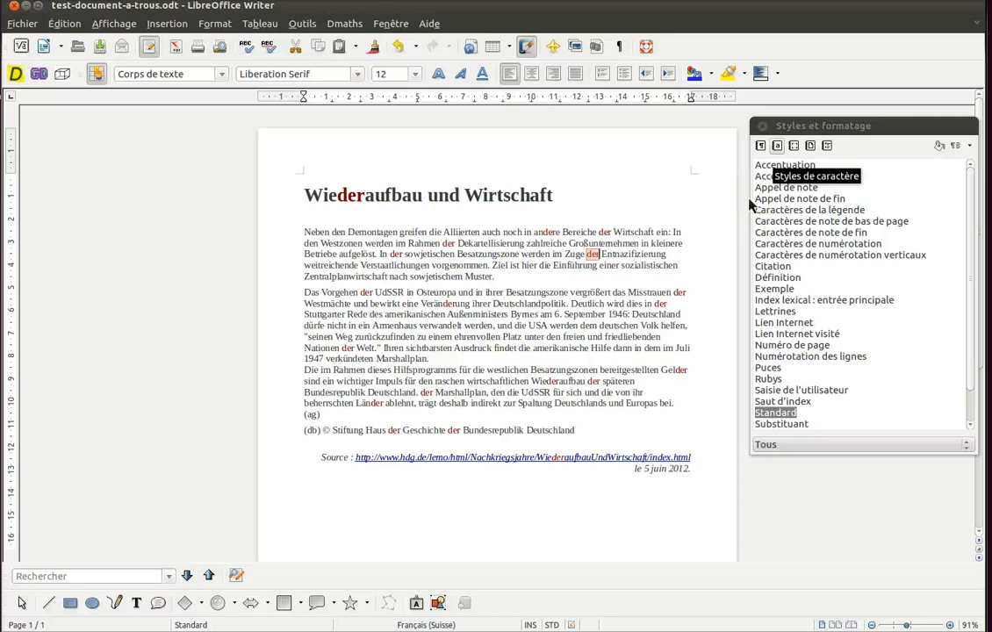
Compare the paragraph styles with the character styles for the selected word "Entnazifizierung".
{"action": "double_click", "coordinate": [635, 255]}
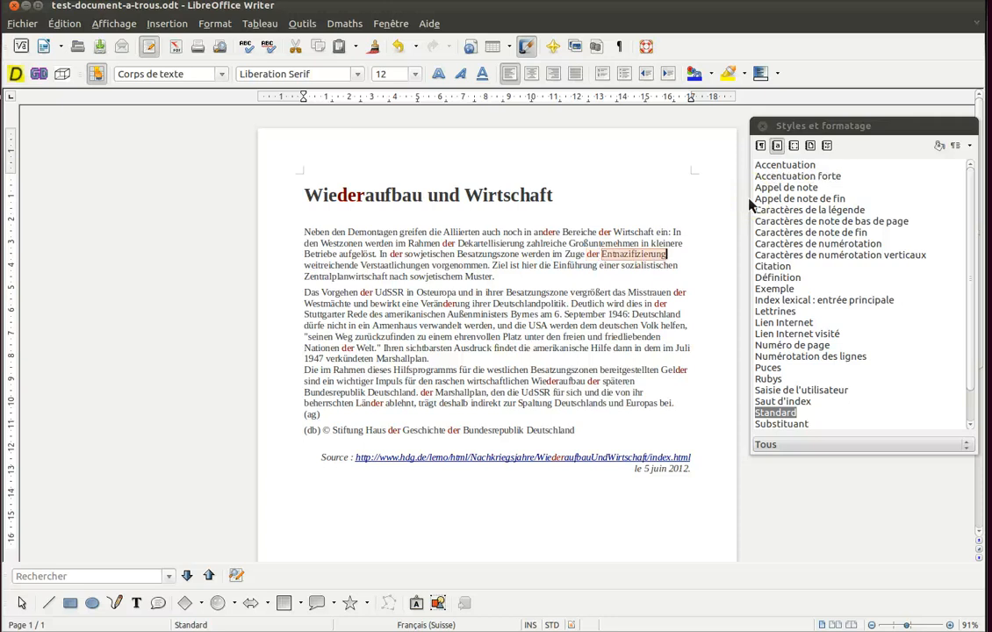
{"action": "left_click", "coordinate": [752, 172]}
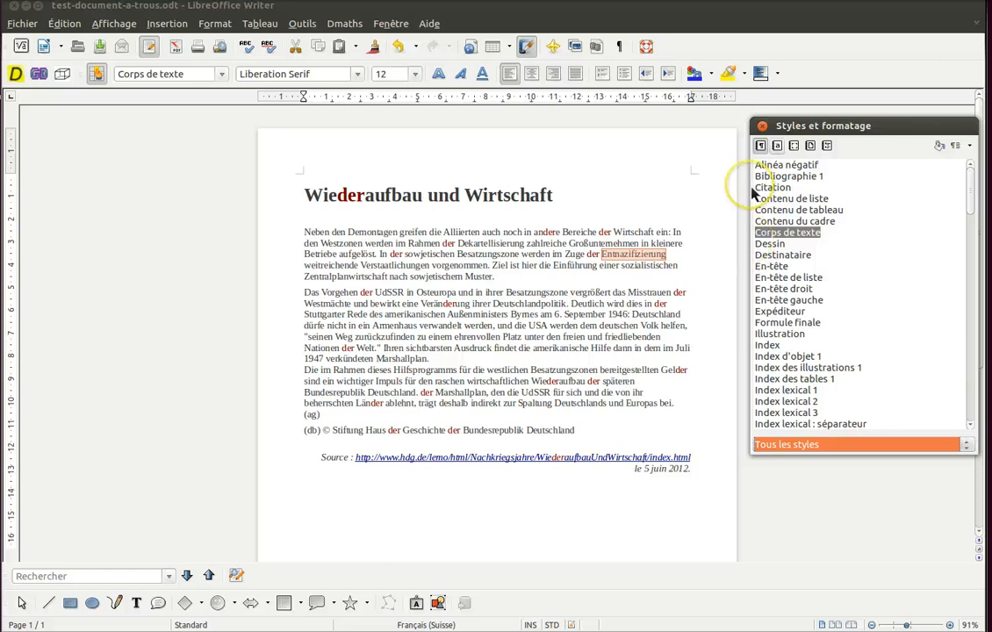
{"action": "left_click", "coordinate": [777, 146]}
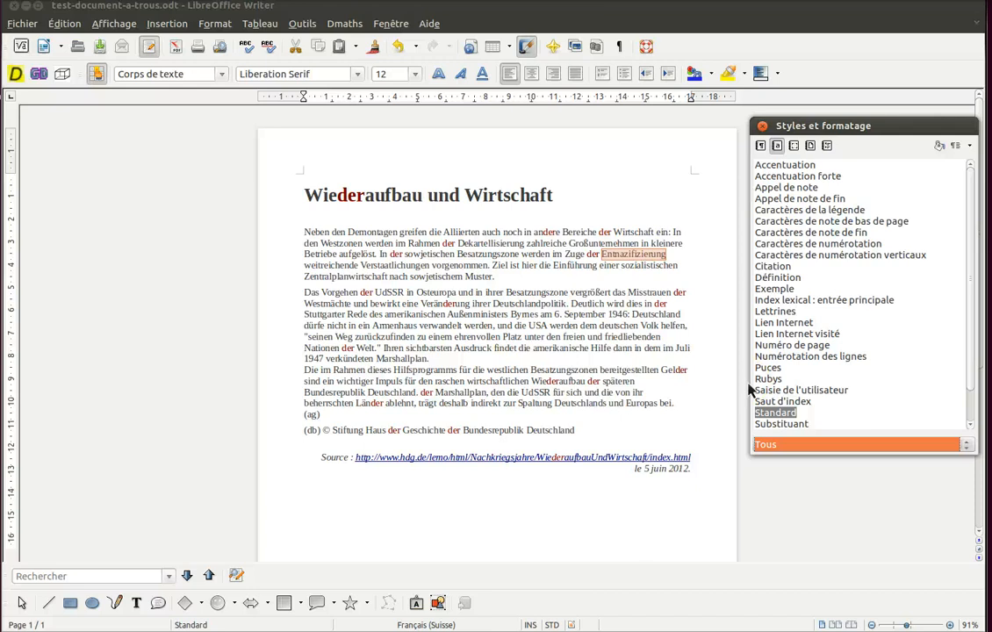
Create a new character style named Determinant-blanc, based on the "der" before "Entnazifizierung".
{"action": "double_click", "coordinate": [594, 254]}
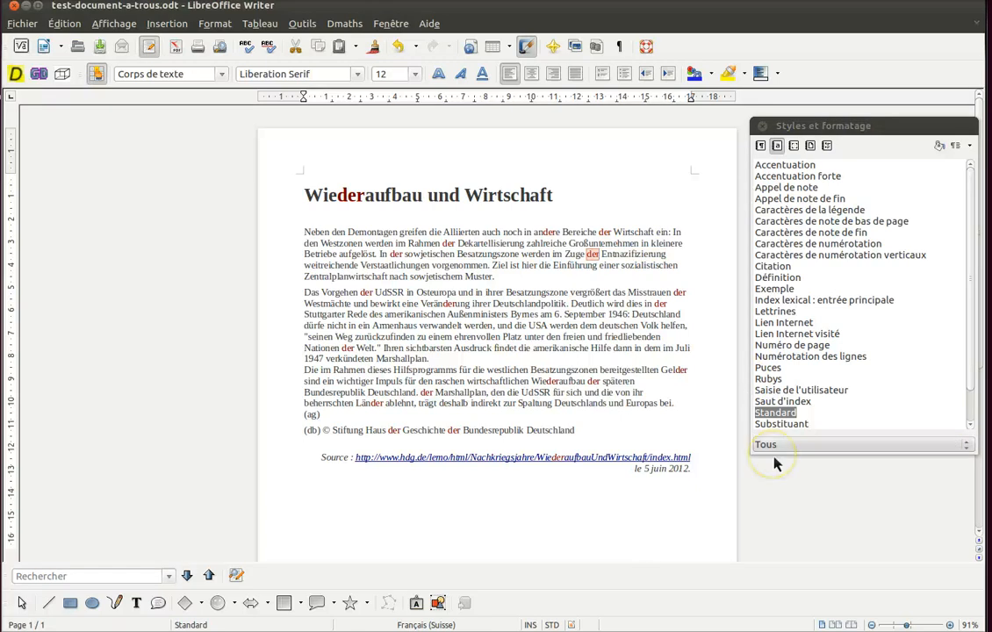
{"action": "right_click", "coordinate": [782, 412]}
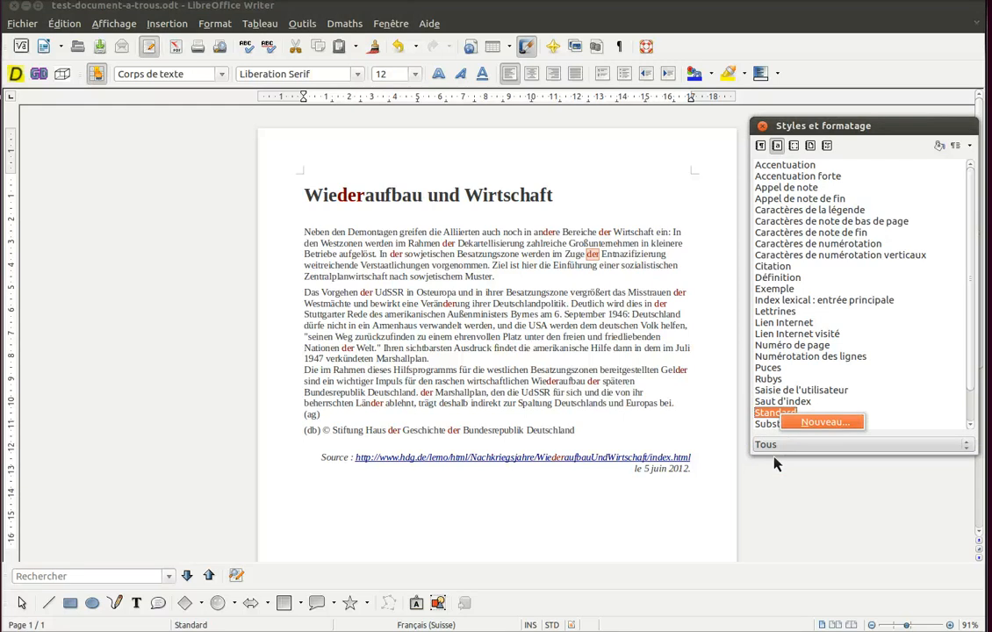
{"action": "key", "text": "Return"}
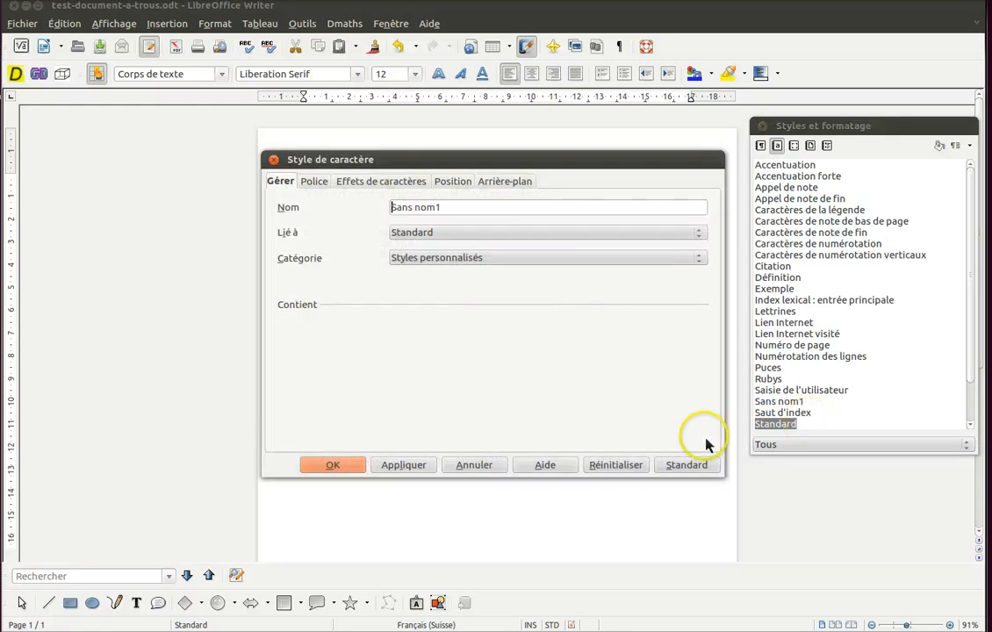
{"action": "left_click_drag", "start_coordinate": [446, 211], "coordinate": [393, 211]}
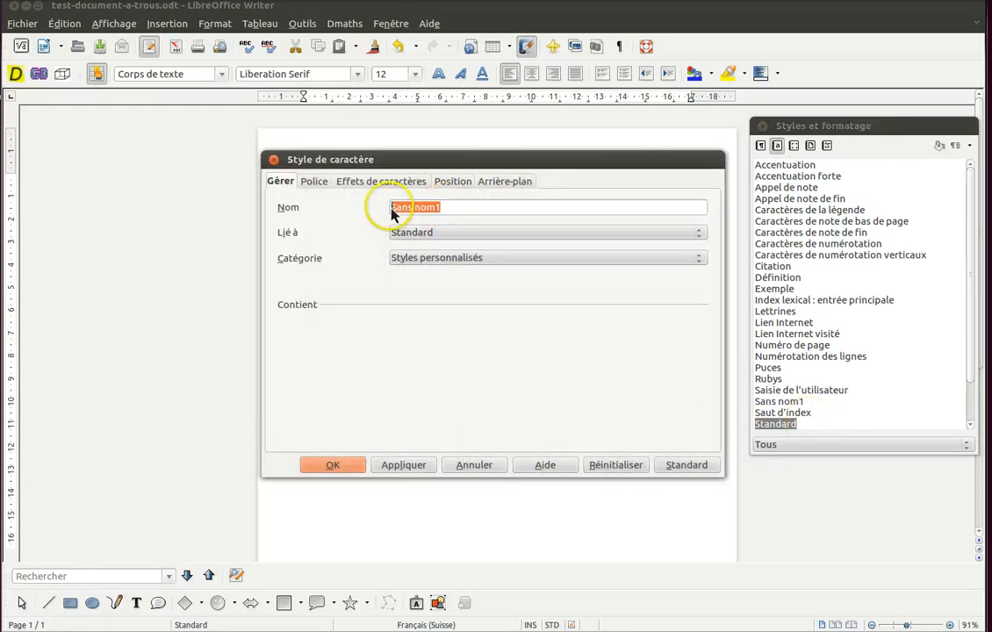
{"action": "type", "text": "D"}
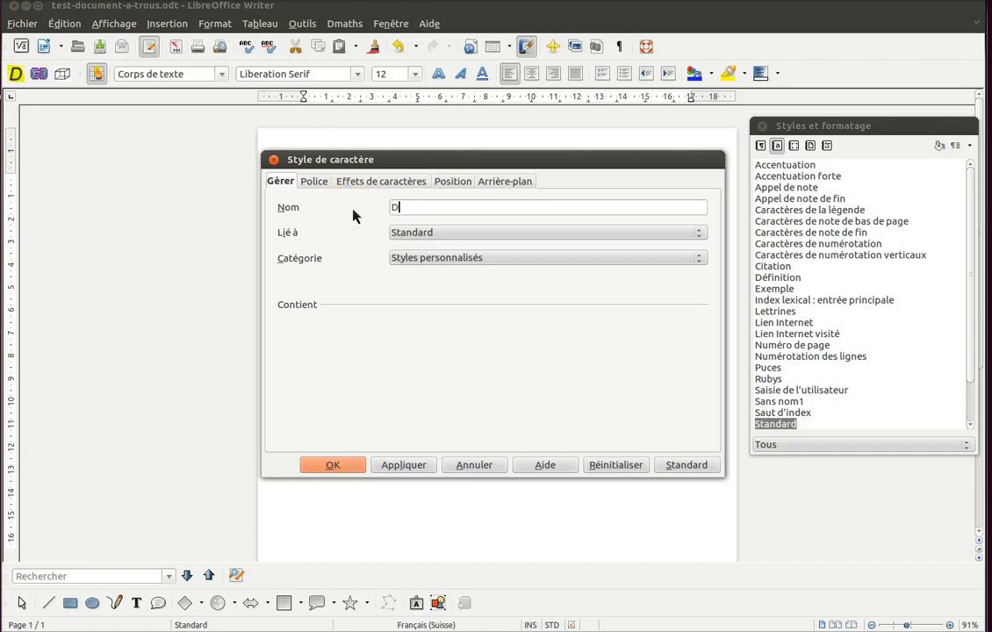
{"action": "type", "text": "eterminant-blanc"}
{"action": "left_click", "coordinate": [354, 223]}
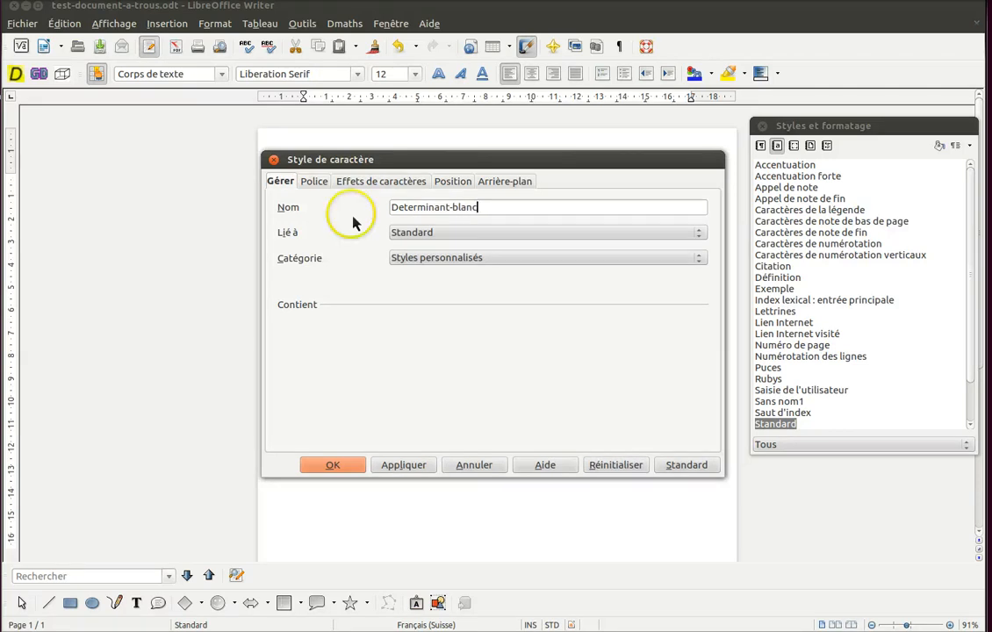
Set the new character style's font colour to Blanc in its character effects and save the style.
{"action": "left_click", "coordinate": [319, 186]}
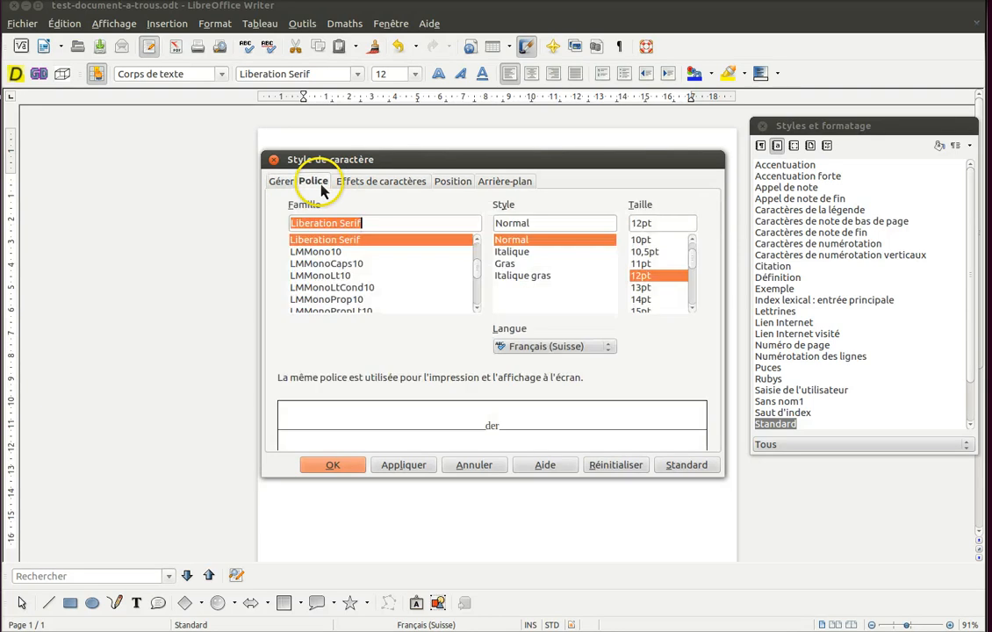
{"action": "left_click", "coordinate": [353, 186]}
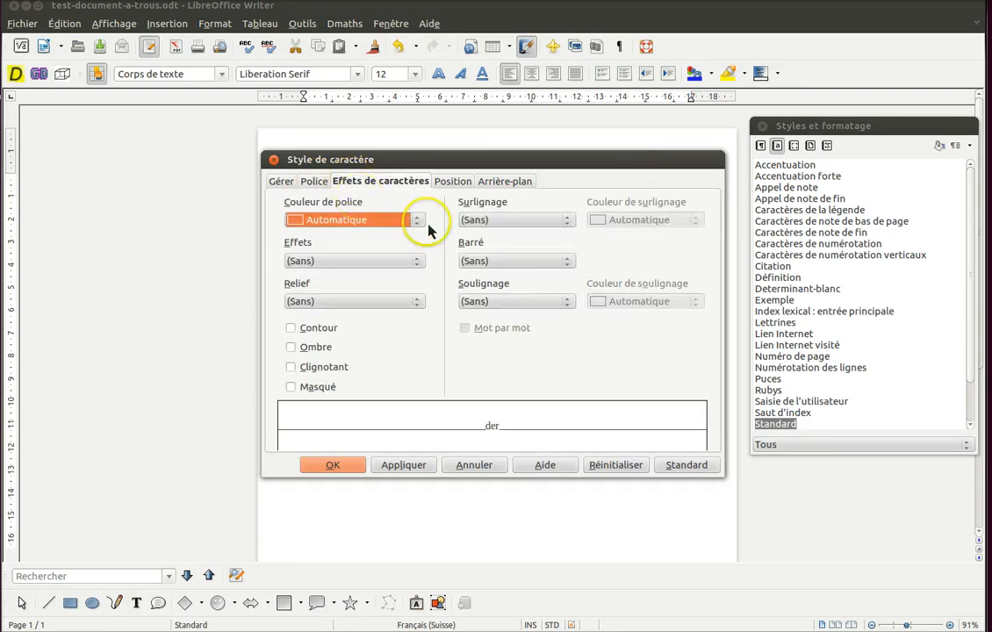
{"action": "left_click", "coordinate": [418, 221]}
{"action": "scroll", "coordinate": [362, 284], "scroll_direction": "down", "scroll_amount": 3}
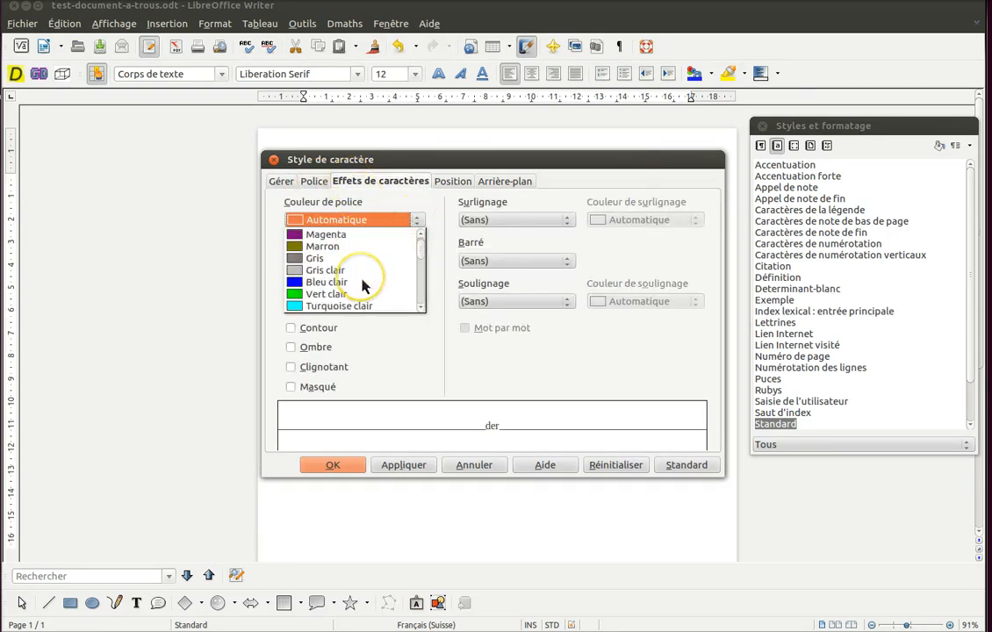
{"action": "scroll", "coordinate": [365, 284], "scroll_direction": "down", "scroll_amount": 3}
{"action": "left_click", "coordinate": [347, 247]}
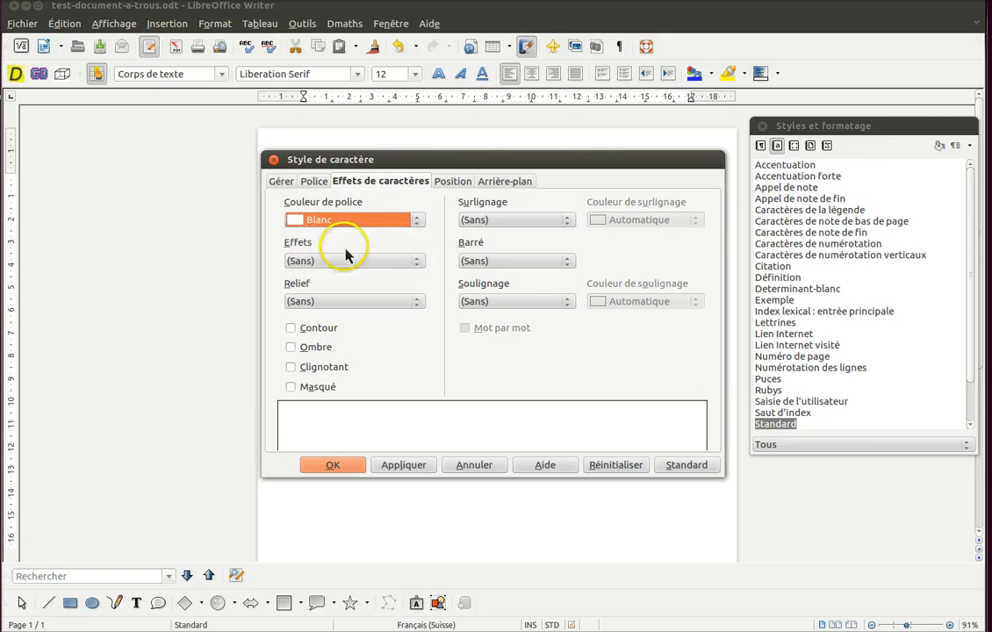
{"action": "left_click", "coordinate": [344, 467]}
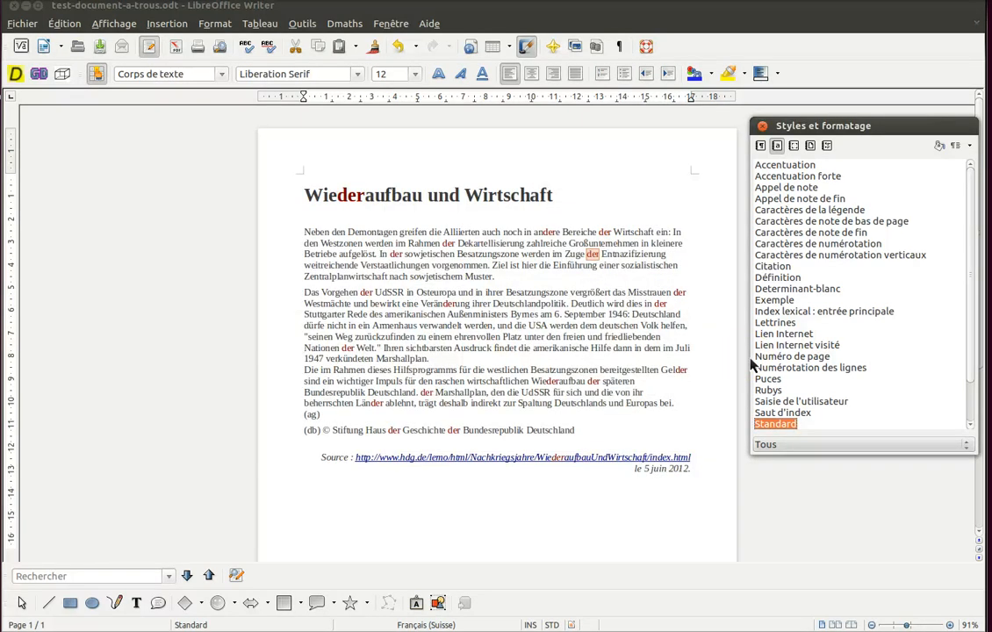
Try the Determinant-blanc style on the "der" before "Entnazifizierung" and undo the application.
{"action": "left_click", "coordinate": [595, 263]}
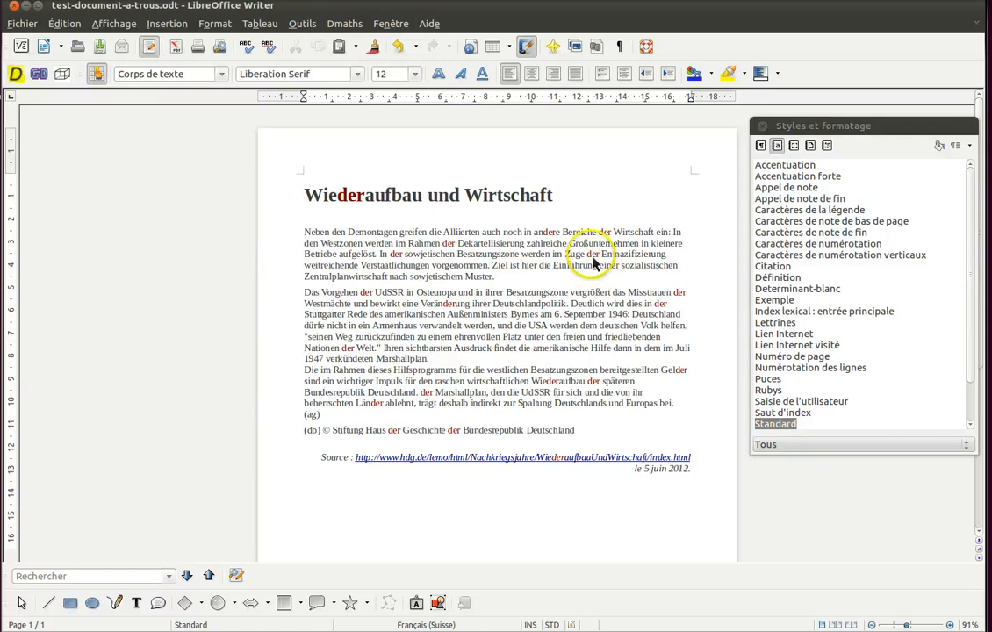
{"action": "double_click", "coordinate": [595, 262]}
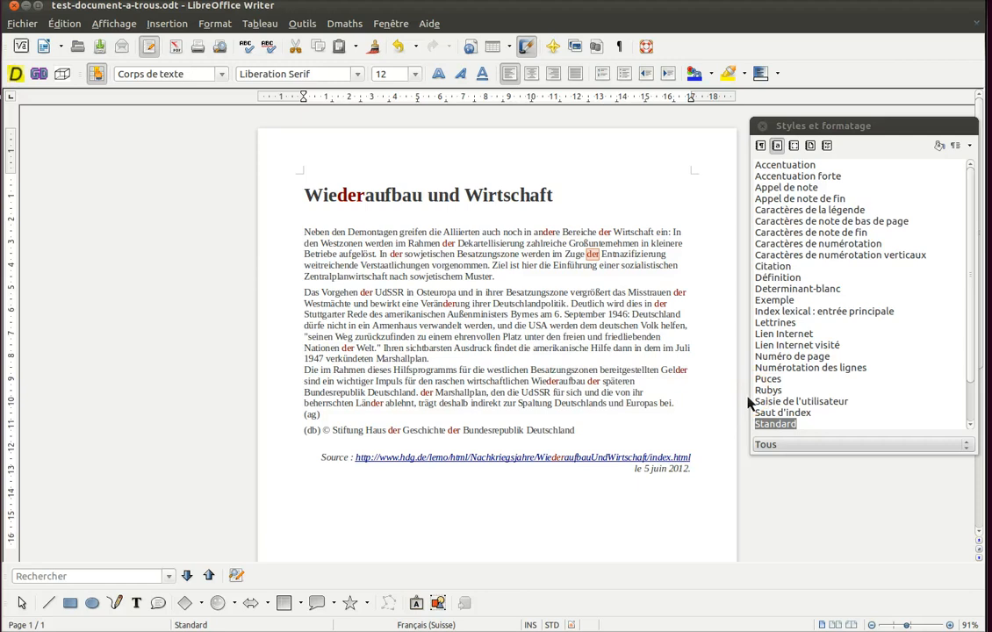
{"action": "double_click", "coordinate": [755, 288]}
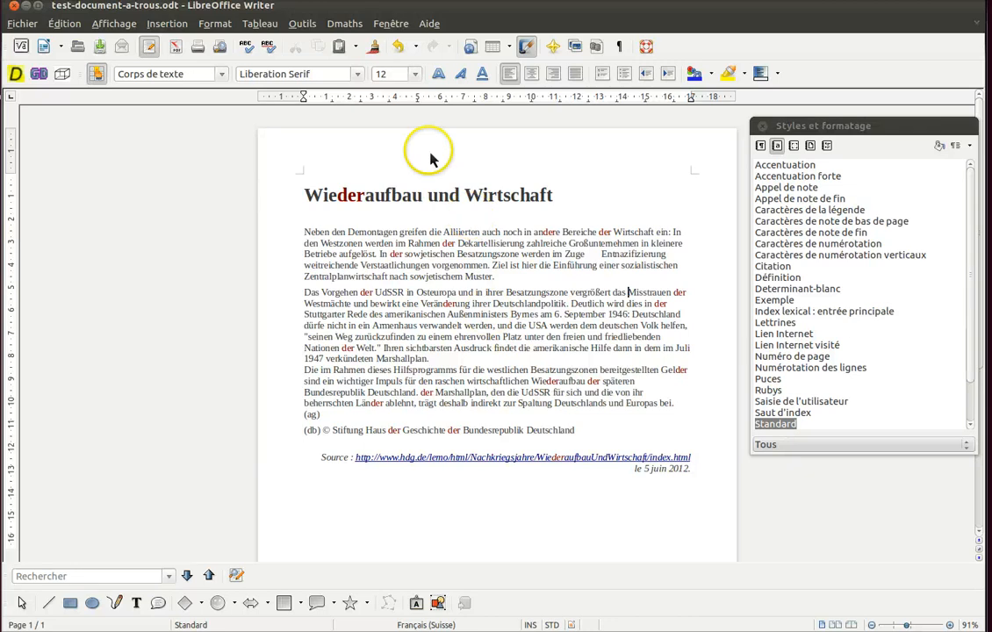
{"action": "left_click", "coordinate": [399, 46]}
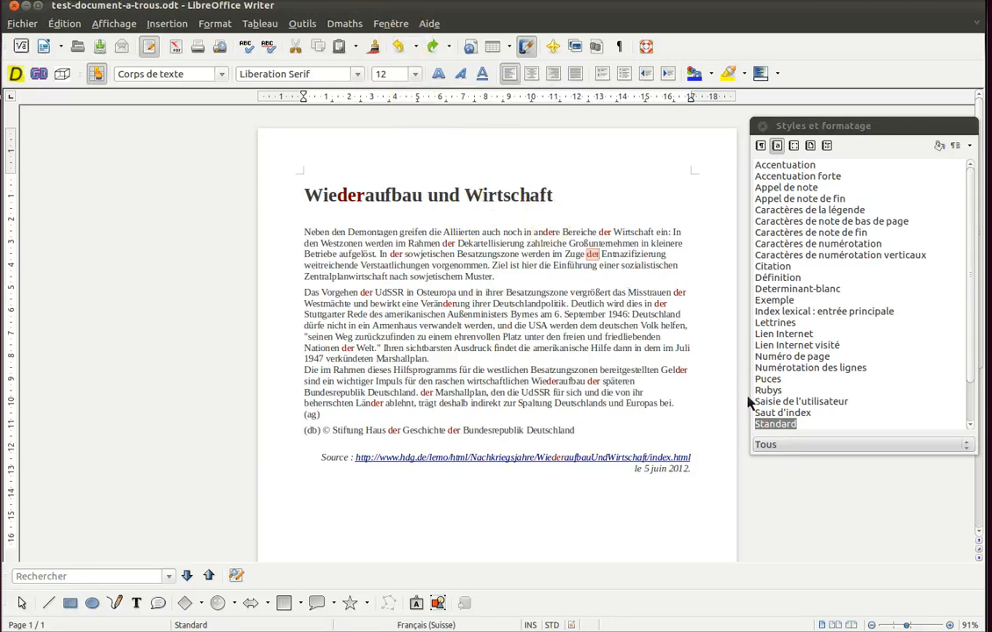
{"action": "double_click", "coordinate": [773, 289]}
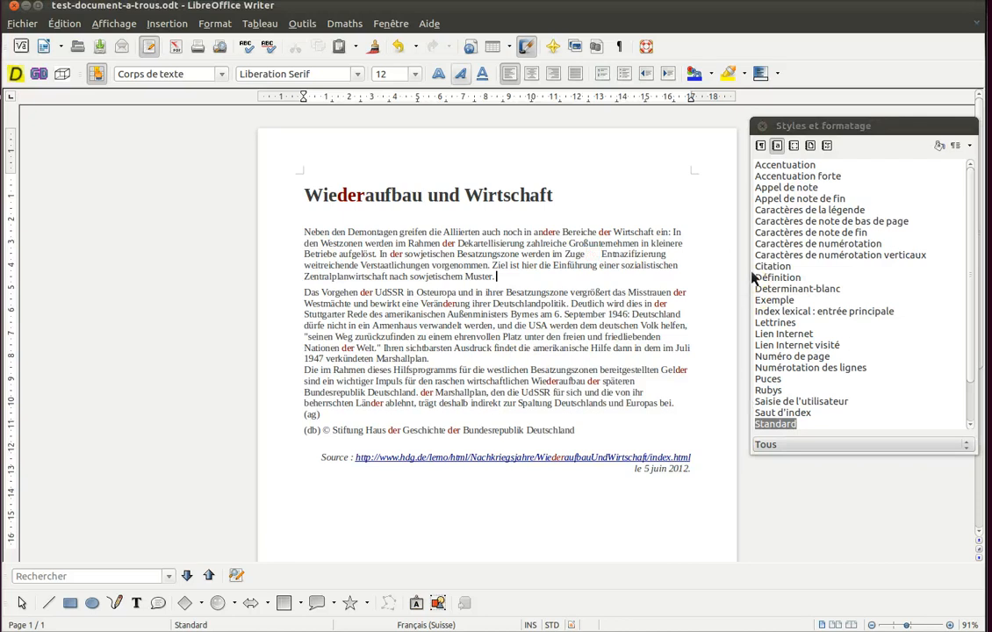
{"action": "key", "text": "ctrl+z"}
{"action": "key", "text": "ctrl+z"}
Open Find & Replace with "der" as the search term and enter "[der]" as its replacement.
{"action": "key", "text": "alt+d"}
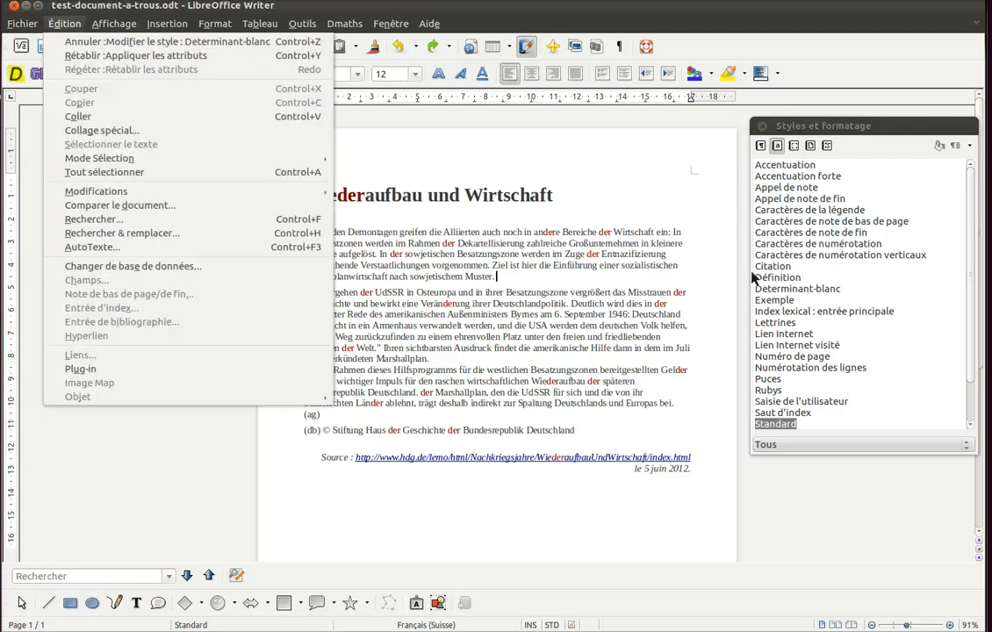
{"action": "left_click", "coordinate": [122, 234]}
{"action": "key", "text": "Tab"}
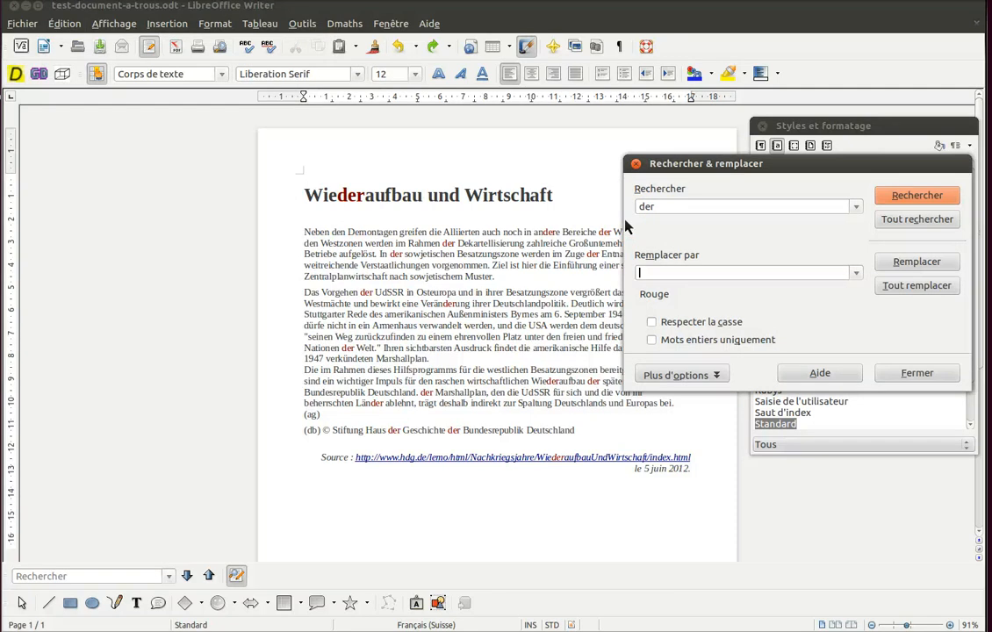
{"action": "left_click", "coordinate": [676, 255]}
{"action": "type", "text": "[der]"}
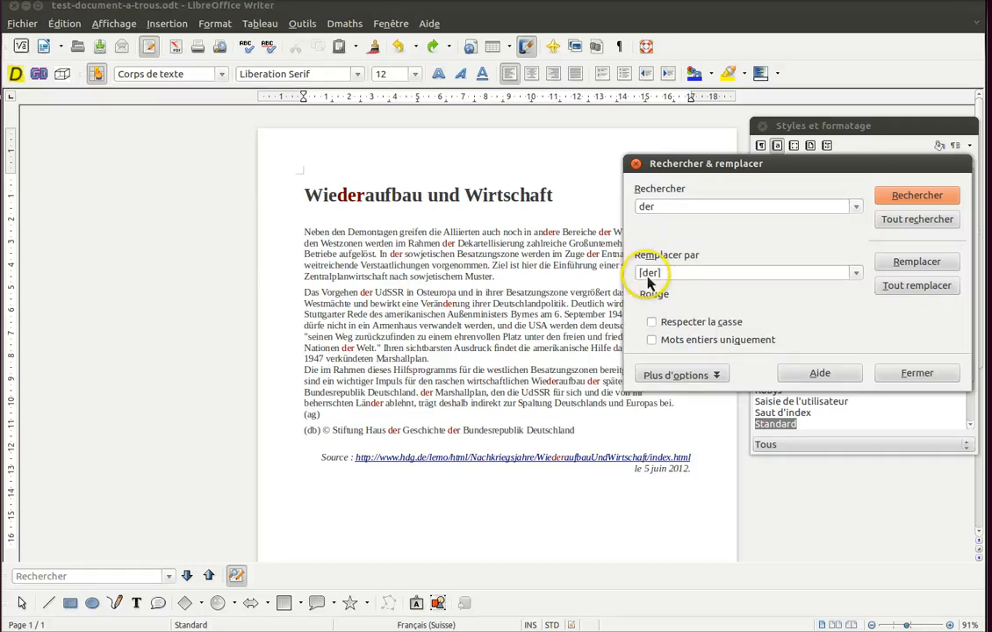
{"action": "double_click", "coordinate": [649, 274]}
{"action": "left_click", "coordinate": [666, 275]}
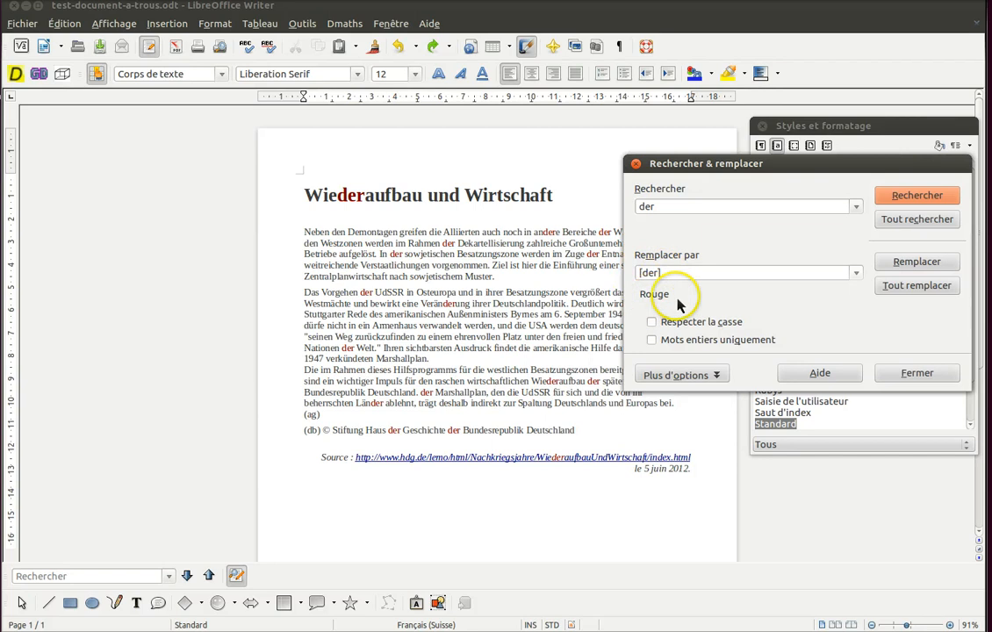
Replace every "der" in the document with "[der]" and close Find & Replace.
{"action": "left_click", "coordinate": [918, 287]}
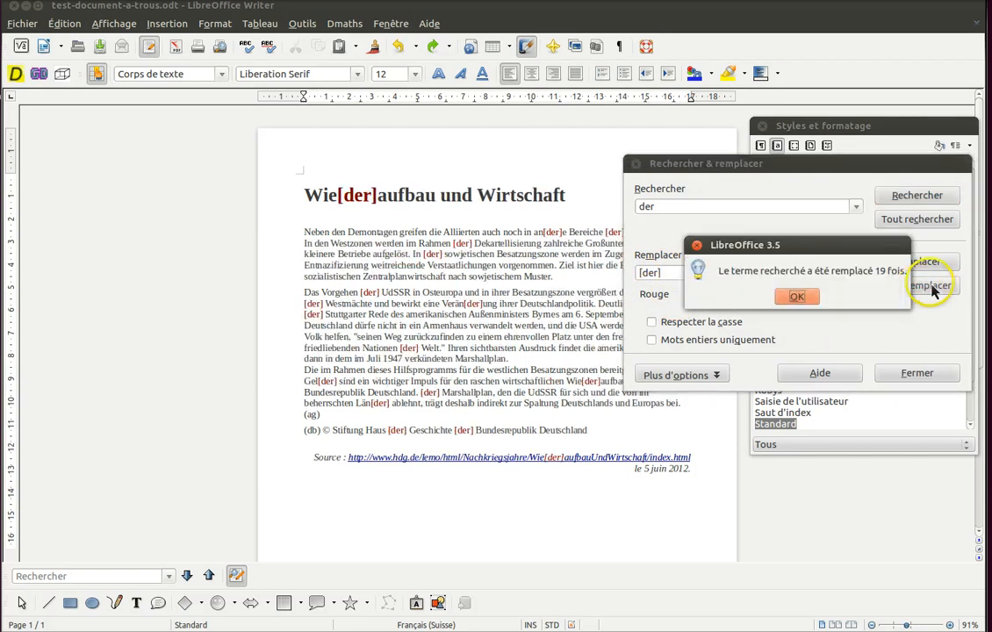
{"action": "left_click", "coordinate": [798, 299]}
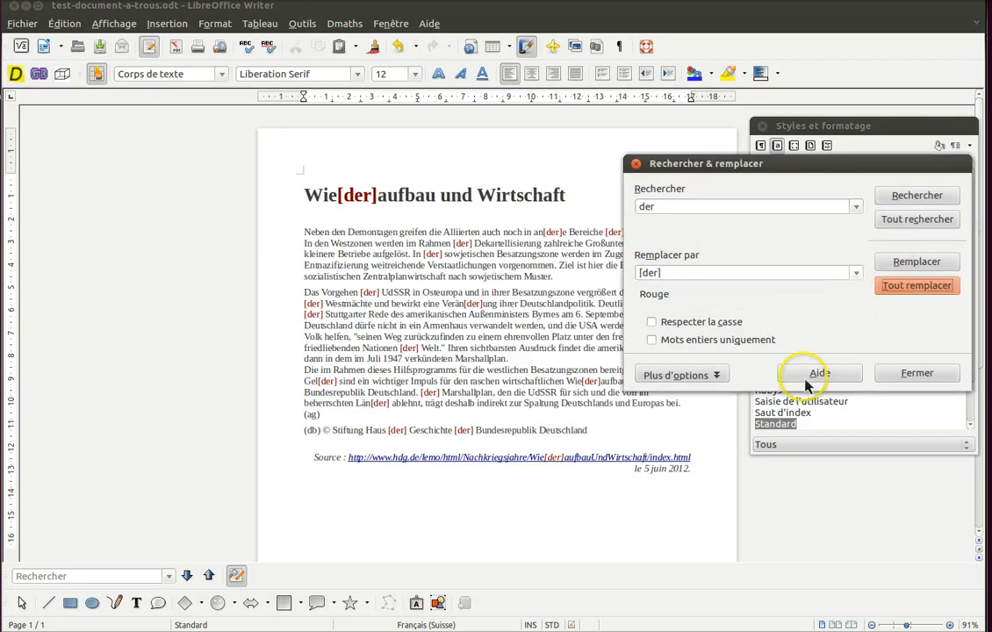
{"action": "left_click", "coordinate": [899, 374]}
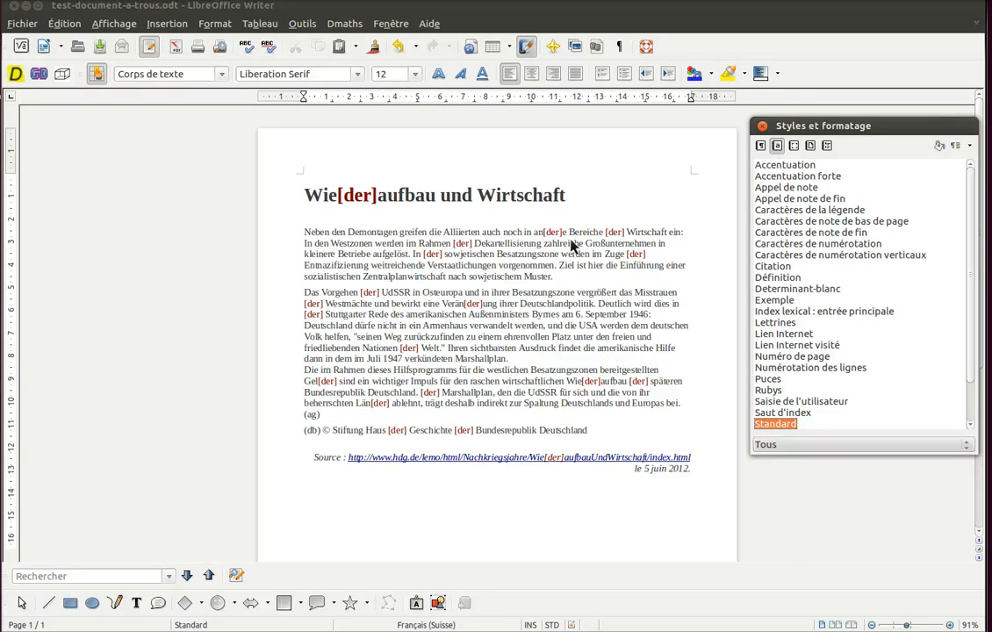
Apply the Determinant-blanc character style to the bracketed "der" before "Wirtschaft ein" in the first paragraph.
{"action": "left_click", "coordinate": [614, 232]}
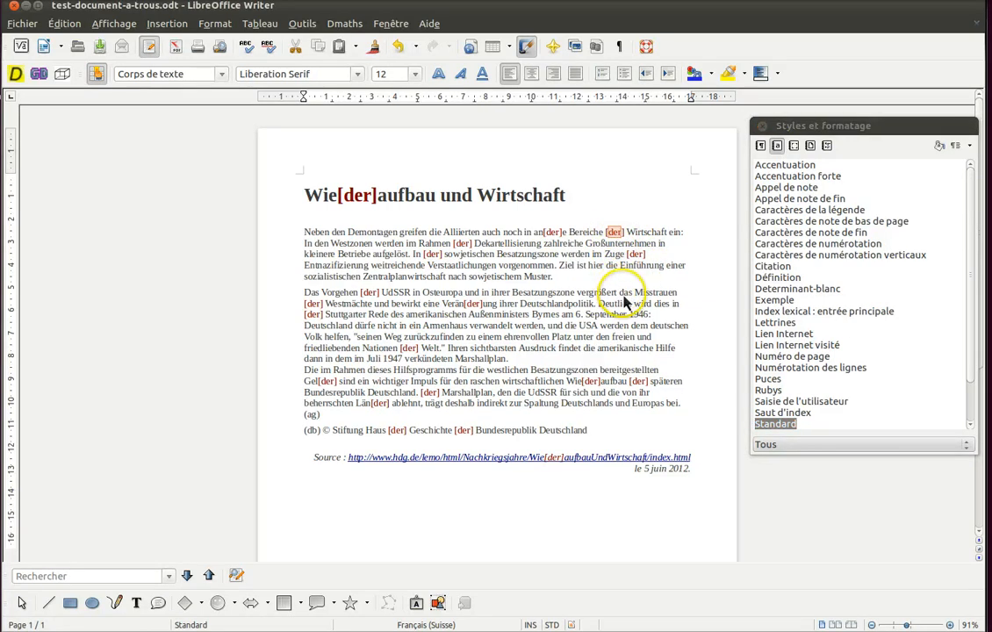
{"action": "double_click", "coordinate": [807, 290]}
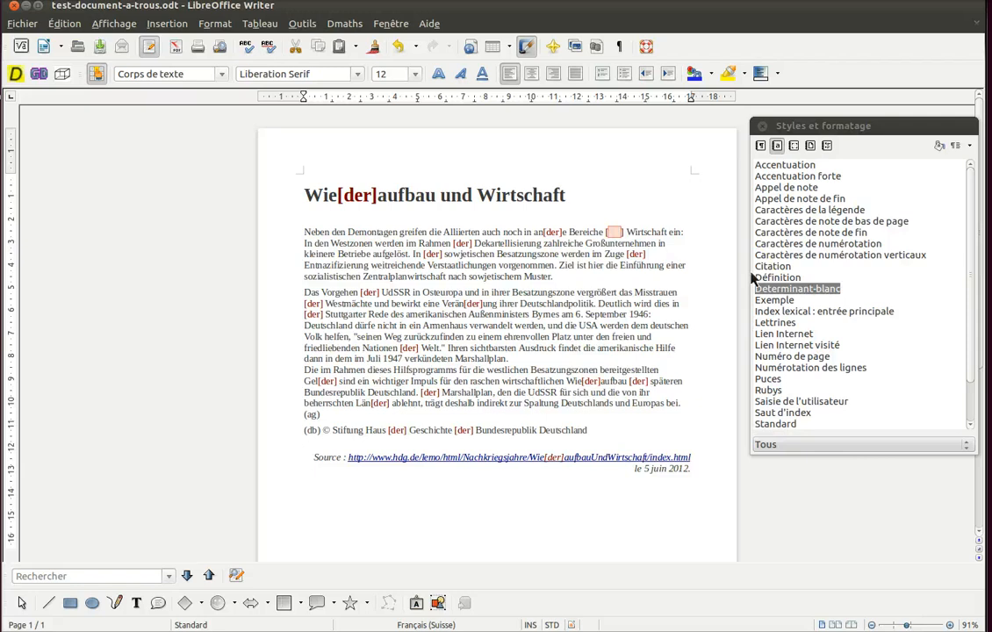
Try the Determinant-blanc style on the bracketed "der" before "Entnazifizierung" and undo the application.
{"action": "double_click", "coordinate": [635, 255]}
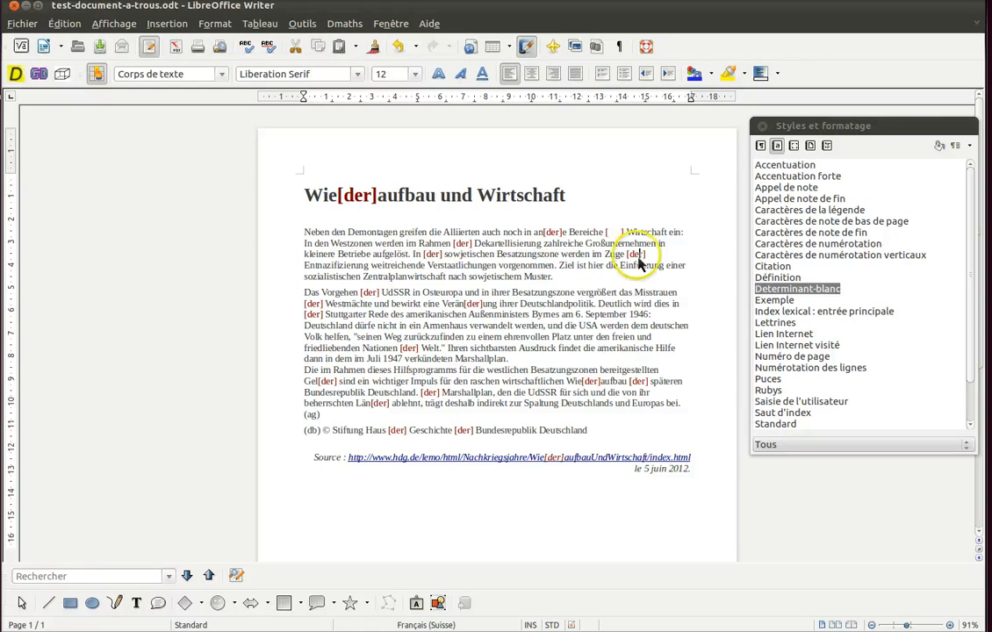
{"action": "double_click", "coordinate": [755, 288]}
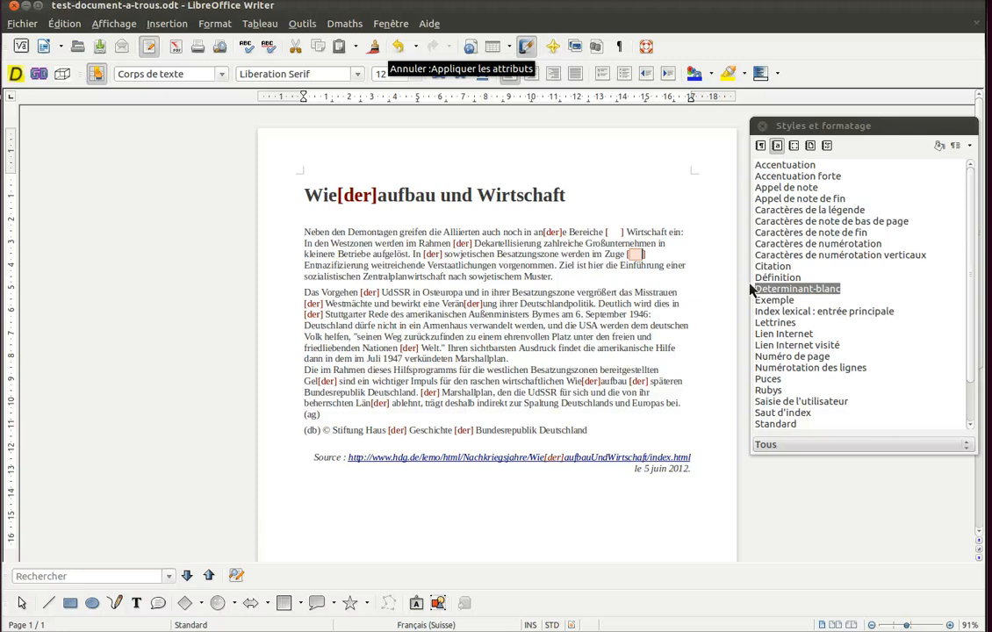
{"action": "left_click", "coordinate": [398, 46]}
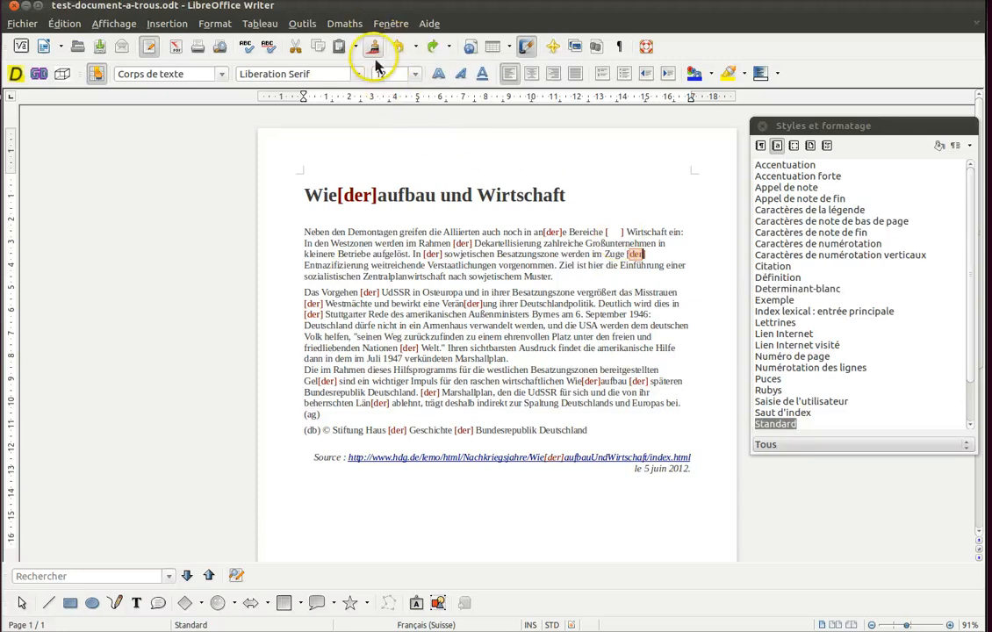
Try copying the blanked "der" formatting onto the bracketed "der" before "Entnazifizierung" with the format paintbrush, and undo it.
{"action": "left_click", "coordinate": [380, 52]}
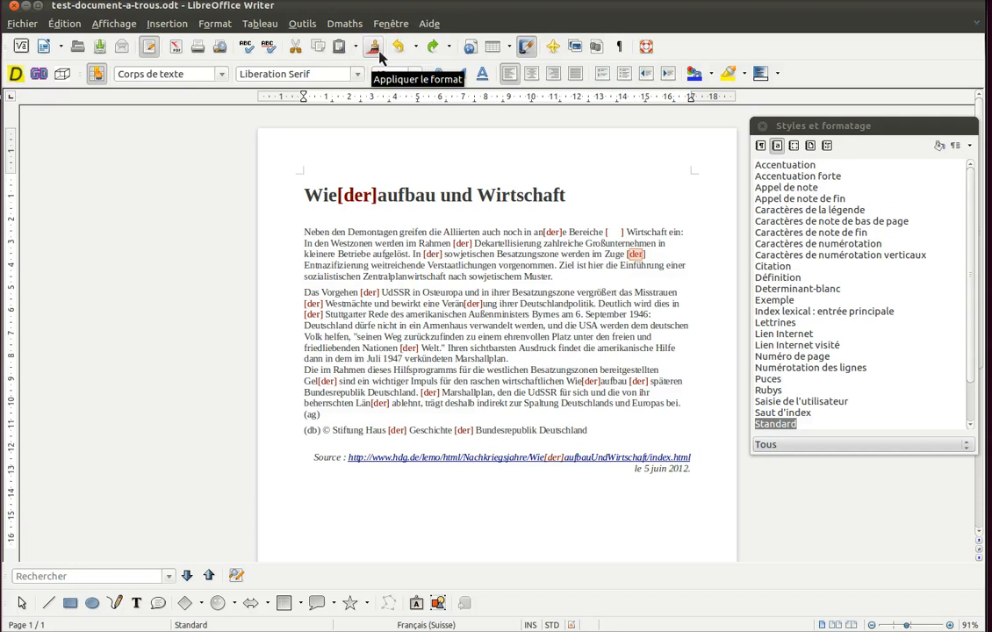
{"action": "left_click", "coordinate": [581, 200]}
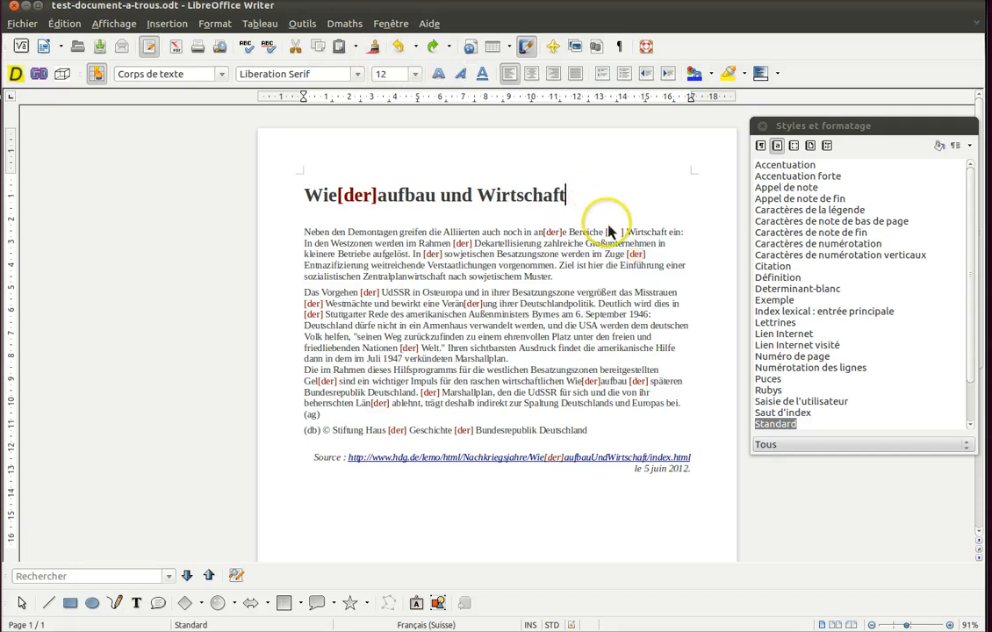
{"action": "left_click", "coordinate": [615, 236]}
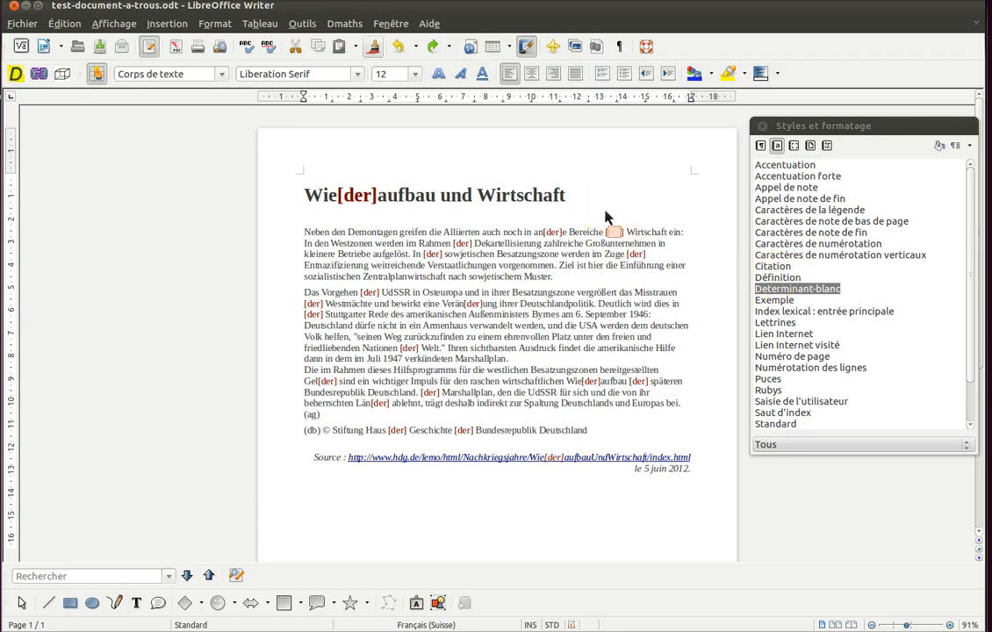
{"action": "left_click", "coordinate": [373, 46]}
{"action": "left_click_drag", "start_coordinate": [630, 254], "coordinate": [710, 258]}
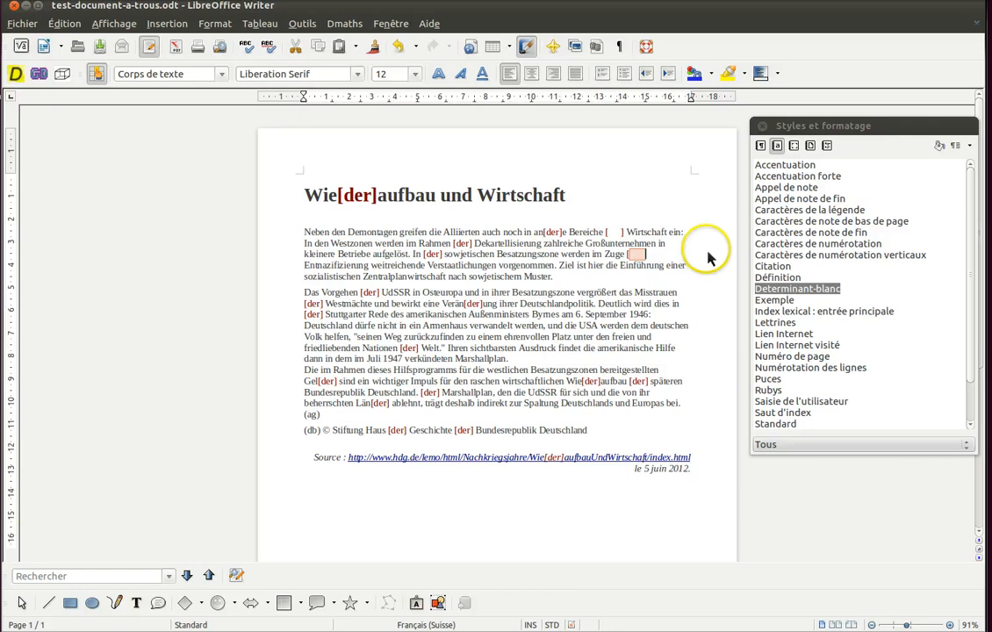
{"action": "left_click", "coordinate": [399, 48]}
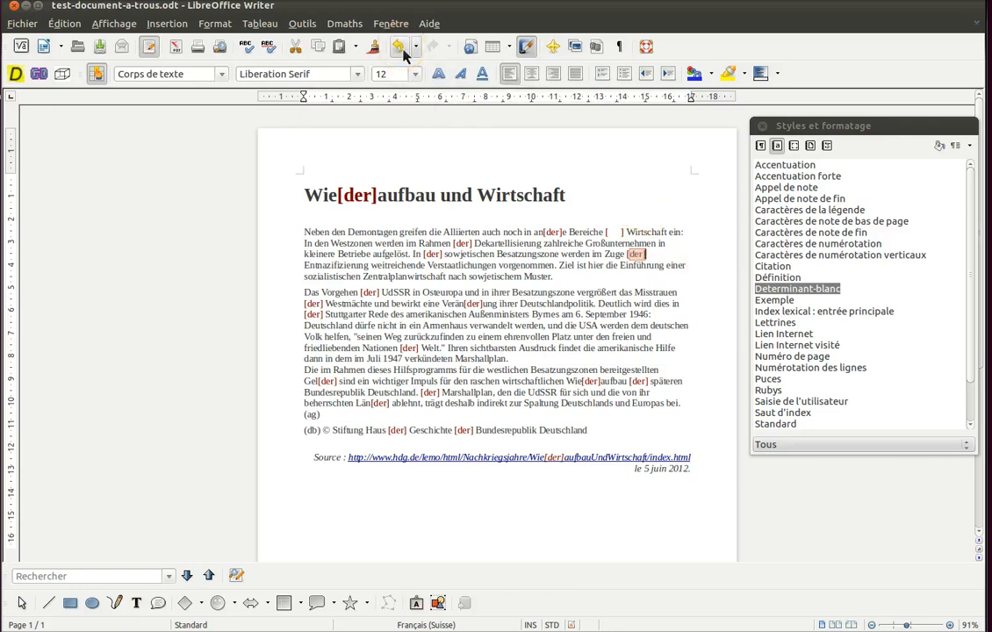
{"action": "left_click", "coordinate": [400, 48]}
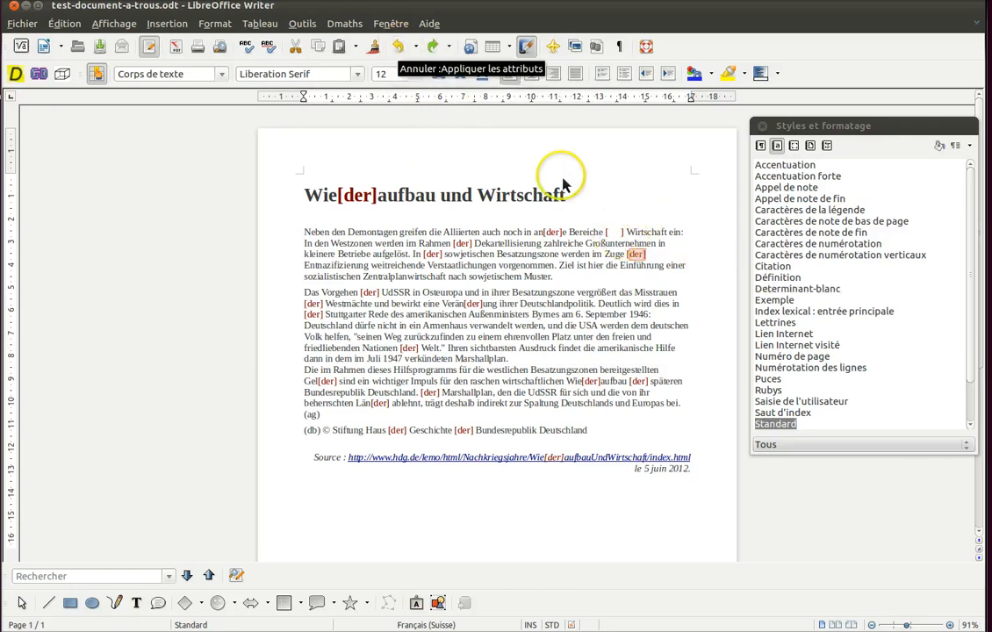
Copy the blanked "der" formatting onto every remaining standalone bracketed "der" in the body text and copyright line, and save the document.
{"action": "double_click", "coordinate": [615, 234]}
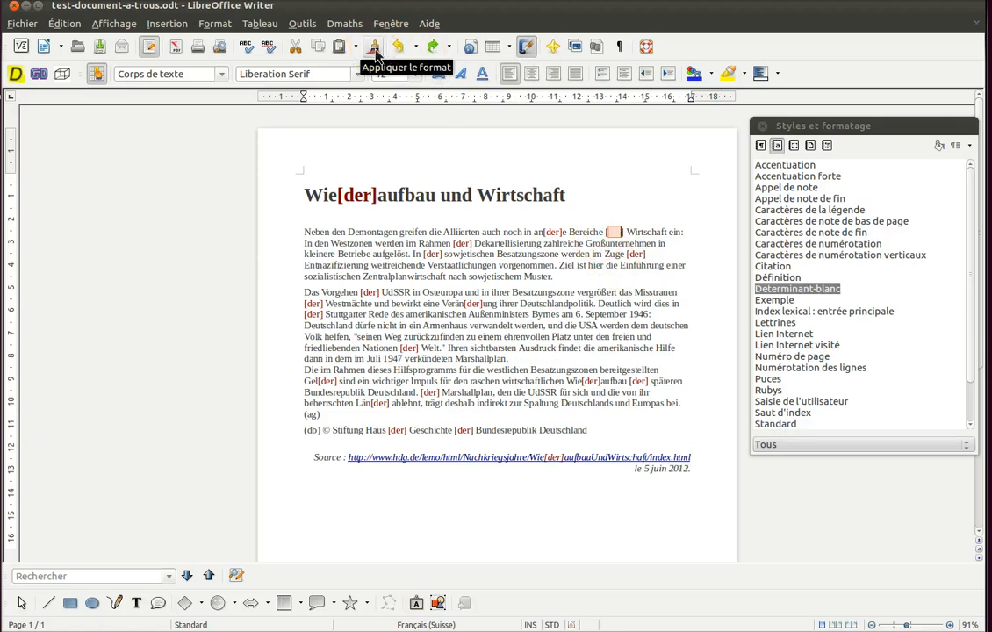
{"action": "left_click", "coordinate": [493, 184]}
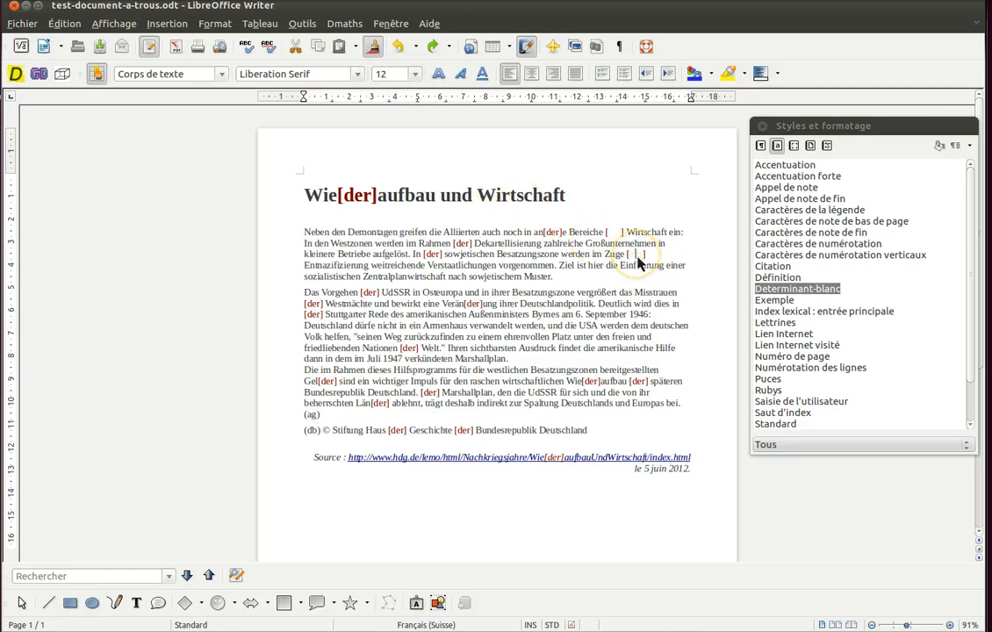
{"action": "left_click", "coordinate": [463, 244]}
{"action": "left_click", "coordinate": [433, 256]}
{"action": "left_click", "coordinate": [371, 293]}
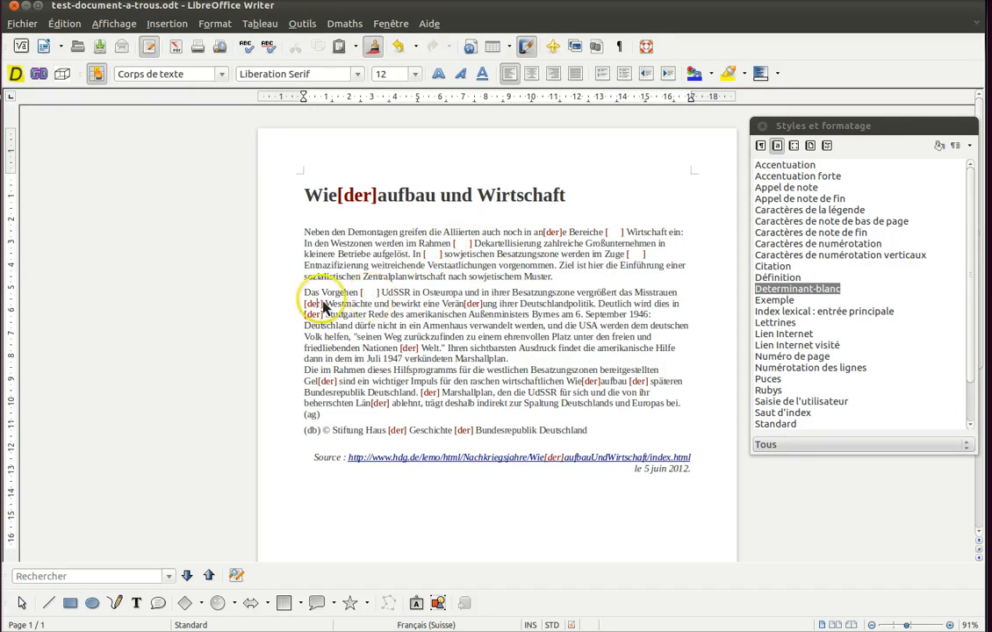
{"action": "left_click", "coordinate": [313, 303]}
{"action": "left_click", "coordinate": [313, 313]}
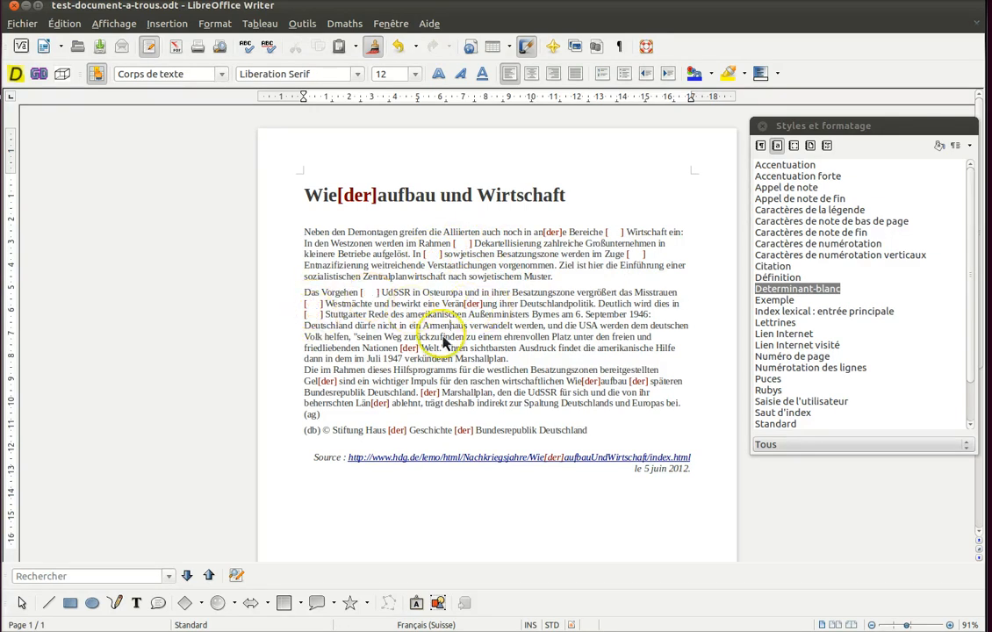
{"action": "left_click", "coordinate": [409, 348]}
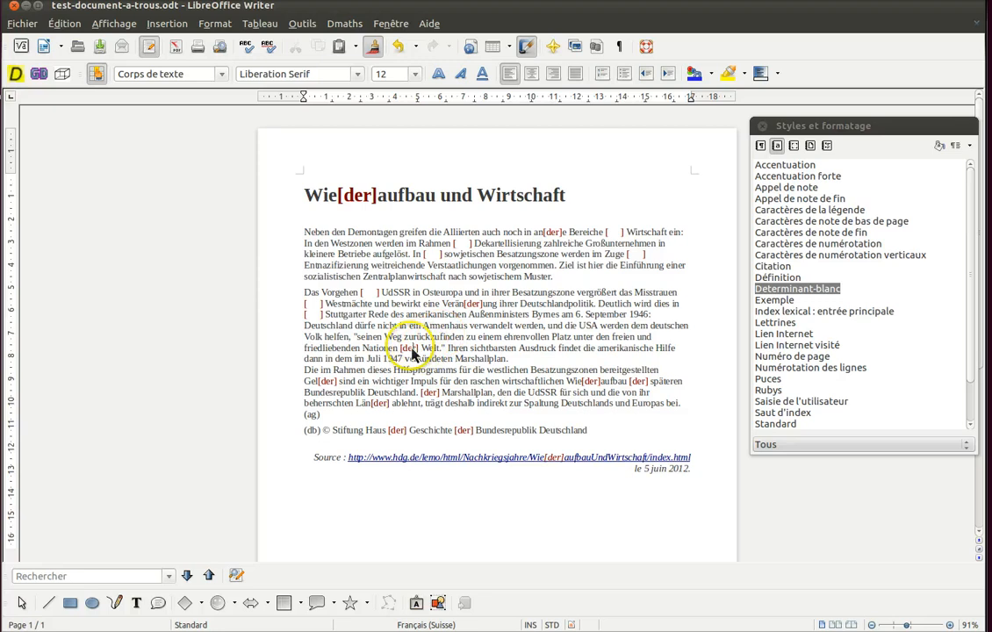
{"action": "left_click", "coordinate": [431, 393]}
{"action": "left_click", "coordinate": [397, 430]}
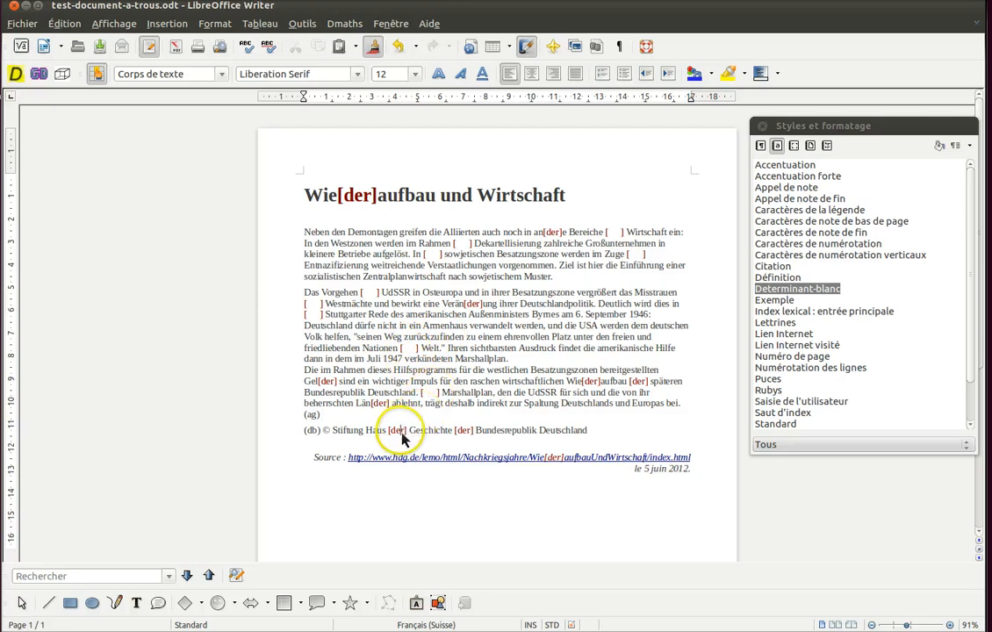
{"action": "left_click", "coordinate": [462, 430]}
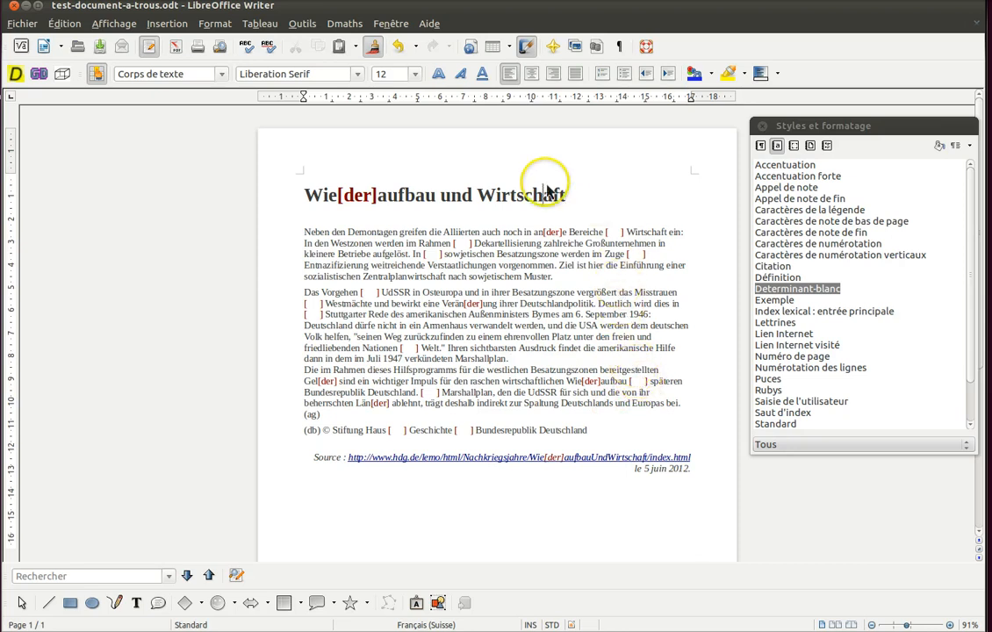
{"action": "left_click", "coordinate": [102, 50]}
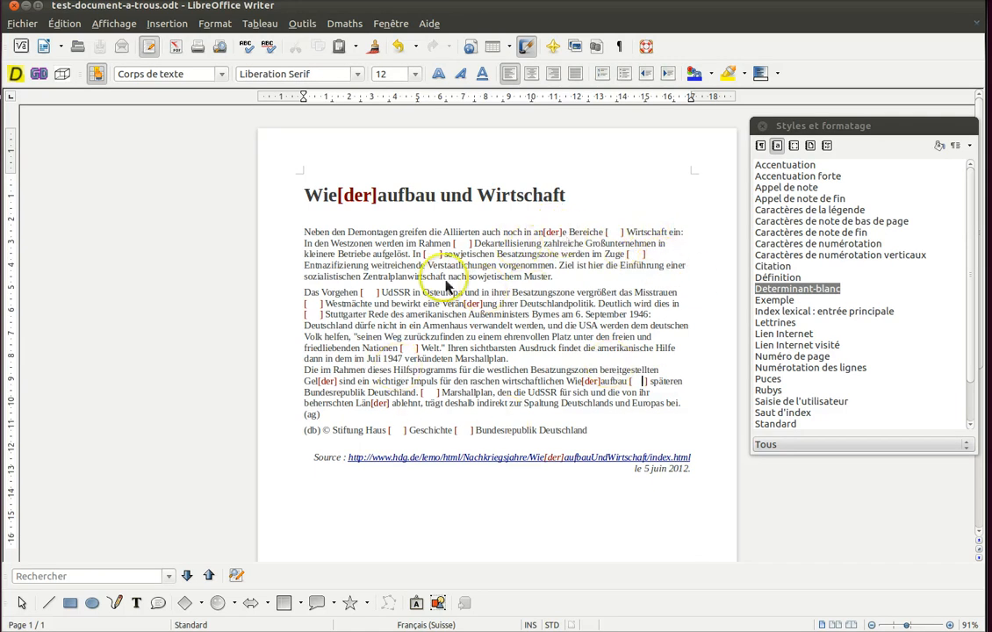
Restore the word "andere" in the first paragraph by substituting plain "der" for the bracketed "[der]".
{"action": "left_click", "coordinate": [545, 234]}
{"action": "type", "text": "der"}
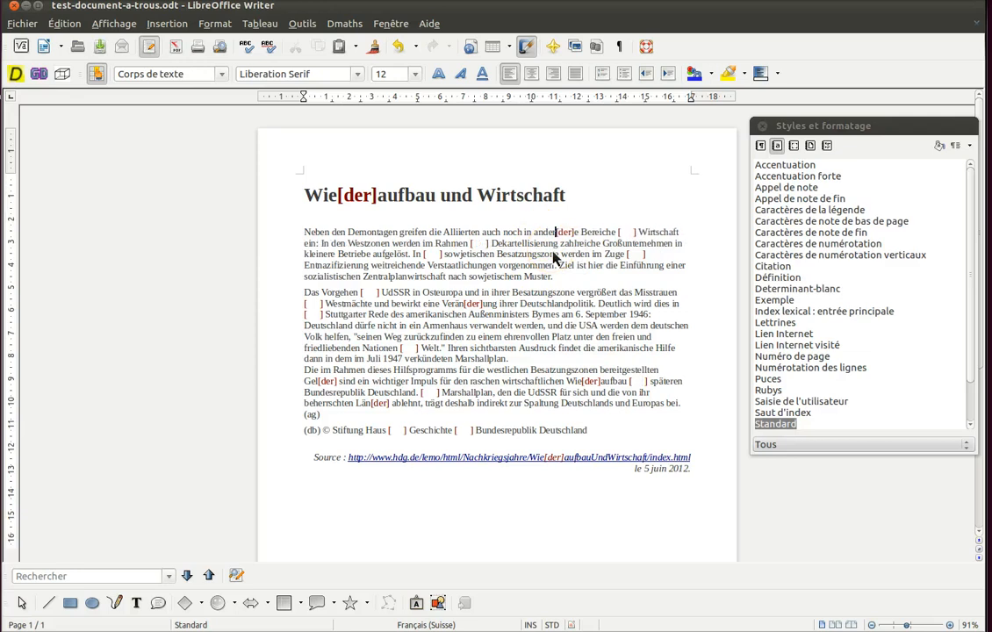
{"action": "key", "text": "Delete"}
{"action": "key", "text": "Delete"}
{"action": "key", "text": "Delete"}
{"action": "key", "text": "Delete"}
{"action": "key", "text": "Delete"}
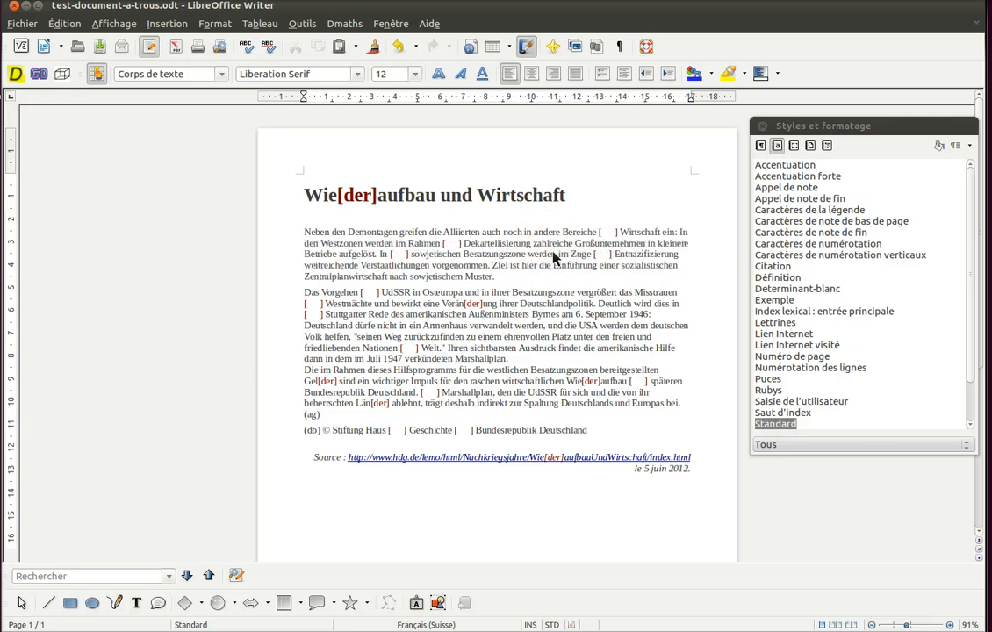
Restore the word "Veränderung" in the second paragraph by substituting plain "der" for the bracketed "[der]".
{"action": "left_click", "coordinate": [469, 303]}
{"action": "type", "text": "der"}
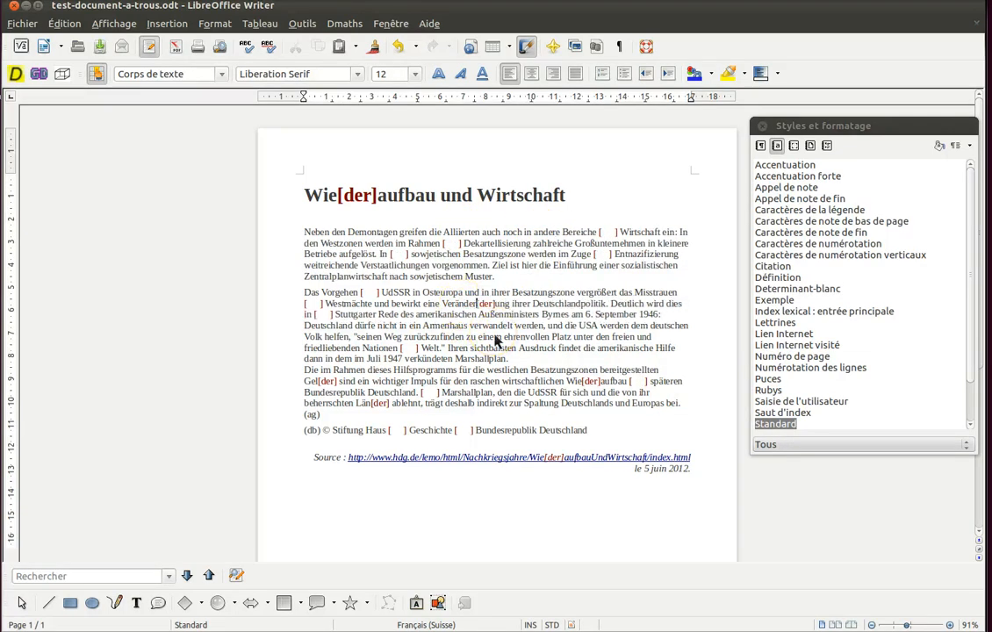
{"action": "key", "text": "Delete"}
{"action": "key", "text": "Delete"}
{"action": "key", "text": "Delete"}
{"action": "key", "text": "Delete"}
{"action": "key", "text": "Delete"}
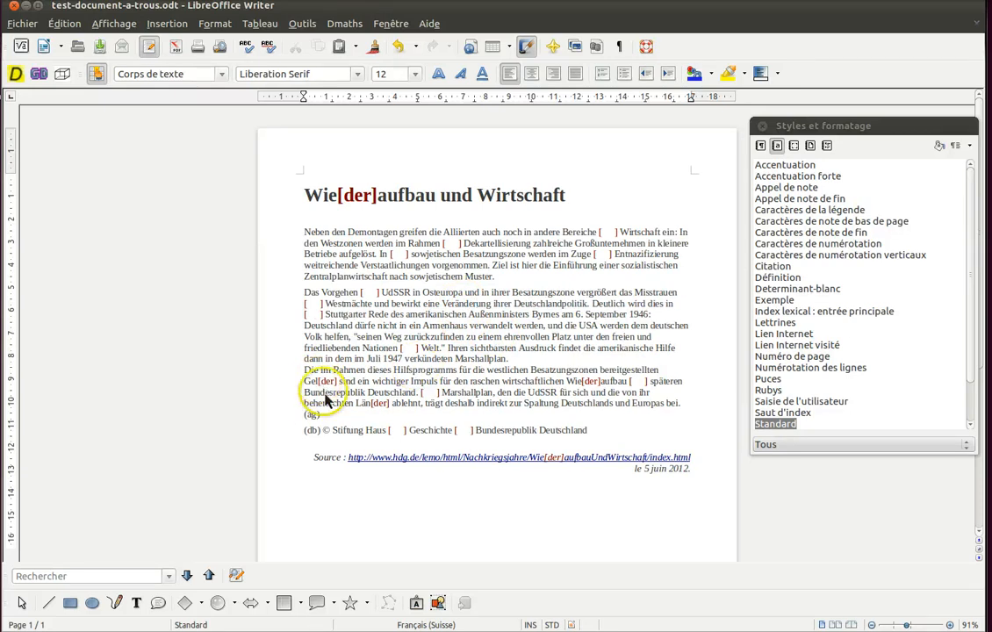
Restore the word "Gelder" in the third paragraph by substituting plain "der" for the bracketed "[der]".
{"action": "type", "text": "der"}
{"action": "key", "text": "Delete"}
{"action": "key", "text": "Delete"}
{"action": "key", "text": "Delete"}
{"action": "key", "text": "Delete"}
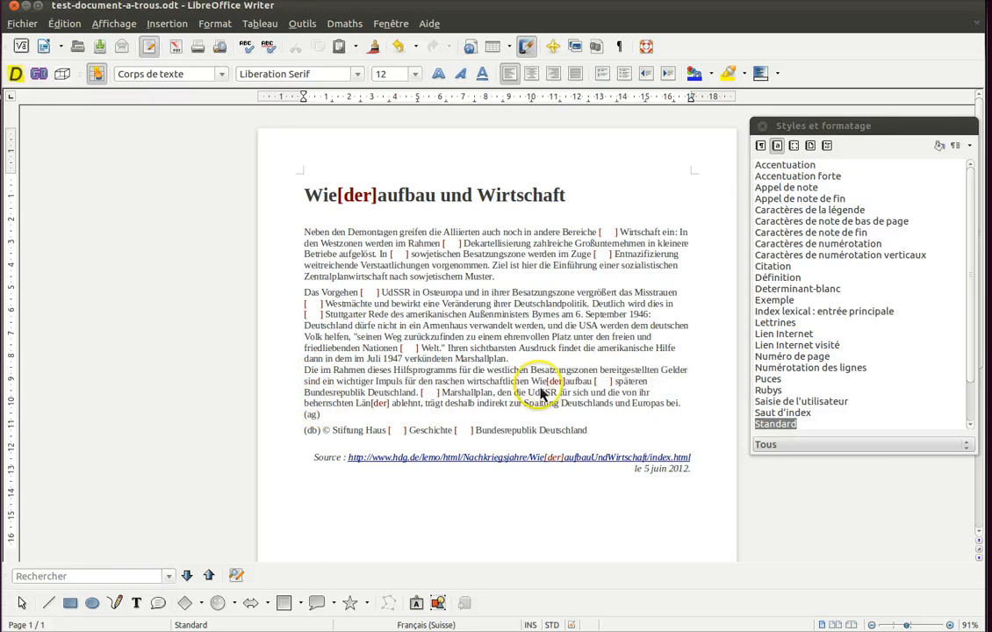
Substitute plain "der" for the bracketed "[der]" in "Wie[der]aufbau" in the third paragraph.
{"action": "type", "text": "der"}
{"action": "key", "text": "Delete"}
{"action": "key", "text": "Delete"}
{"action": "key", "text": "Delete"}
{"action": "key", "text": "Delete"}
{"action": "key", "text": "Delete"}
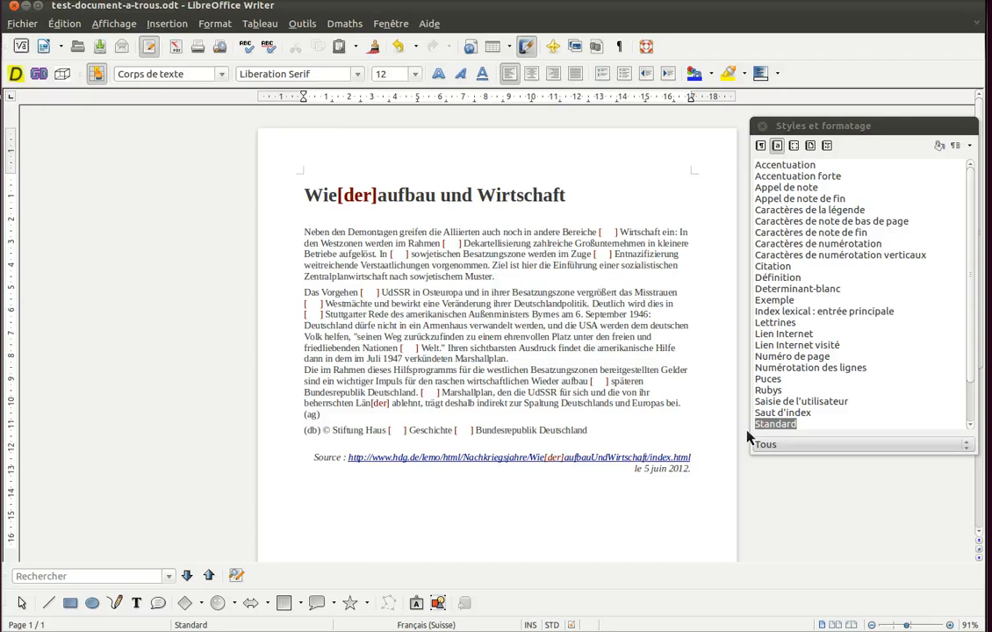
Restore the word "Länder" in the third paragraph without its brackets and save the document.
{"action": "type", "text": "den r"}
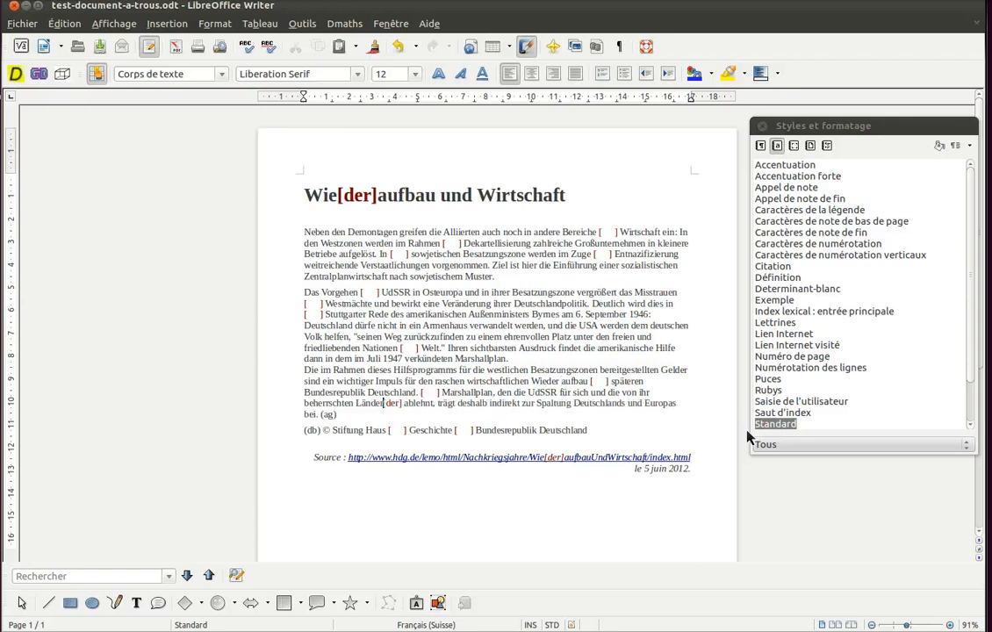
{"action": "key", "text": "Delete"}
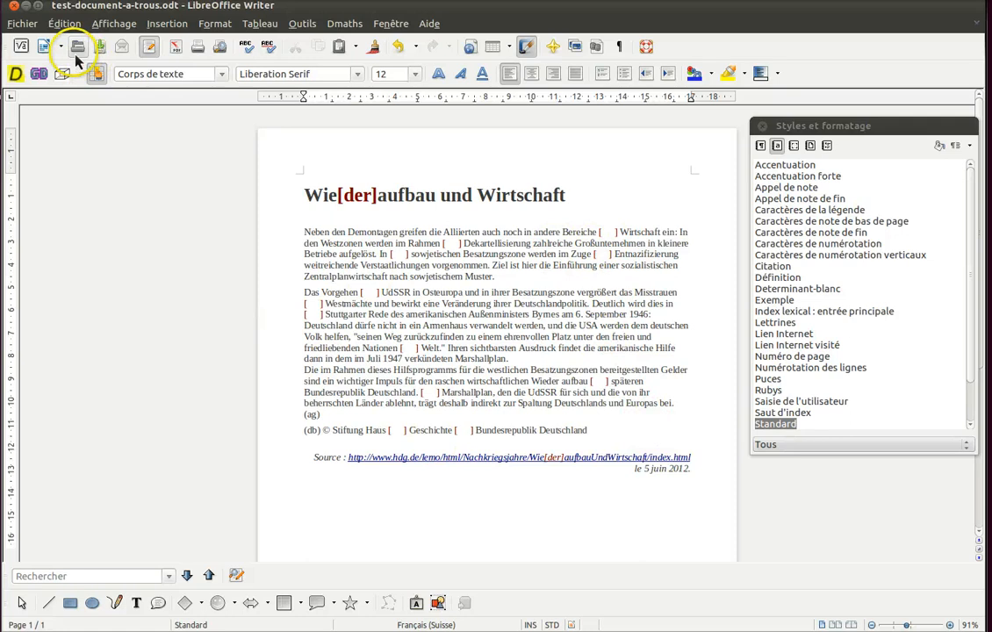
{"action": "left_click", "coordinate": [99, 47]}
Substitute plain "der" for the bracketed "[der]" in the "Wie[der]aufbau" part of the source link.
{"action": "mouse_move", "coordinate": [301, 172]}
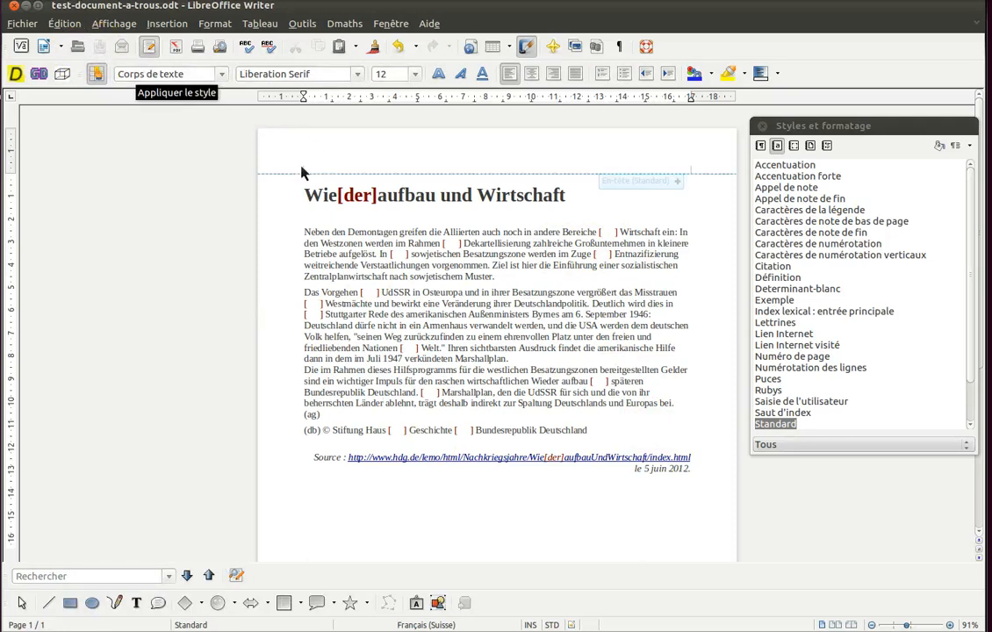
{"action": "left_click", "coordinate": [539, 458]}
{"action": "type", "text": "der"}
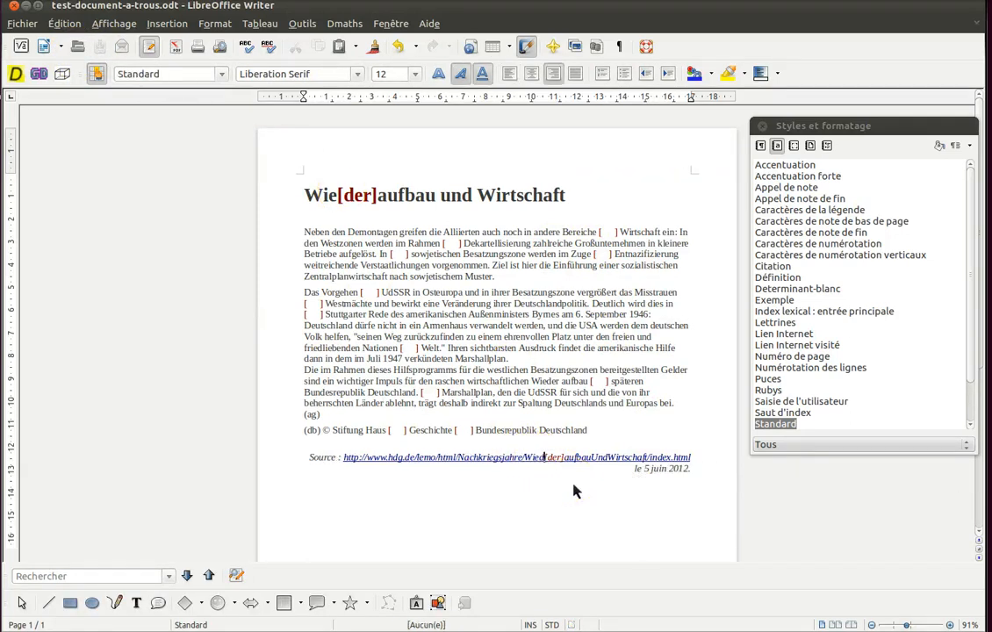
{"action": "key", "text": "Delete"}
{"action": "key", "text": "Delete"}
{"action": "key", "text": "Delete"}
{"action": "key", "text": "Delete"}
{"action": "key", "text": "Delete"}
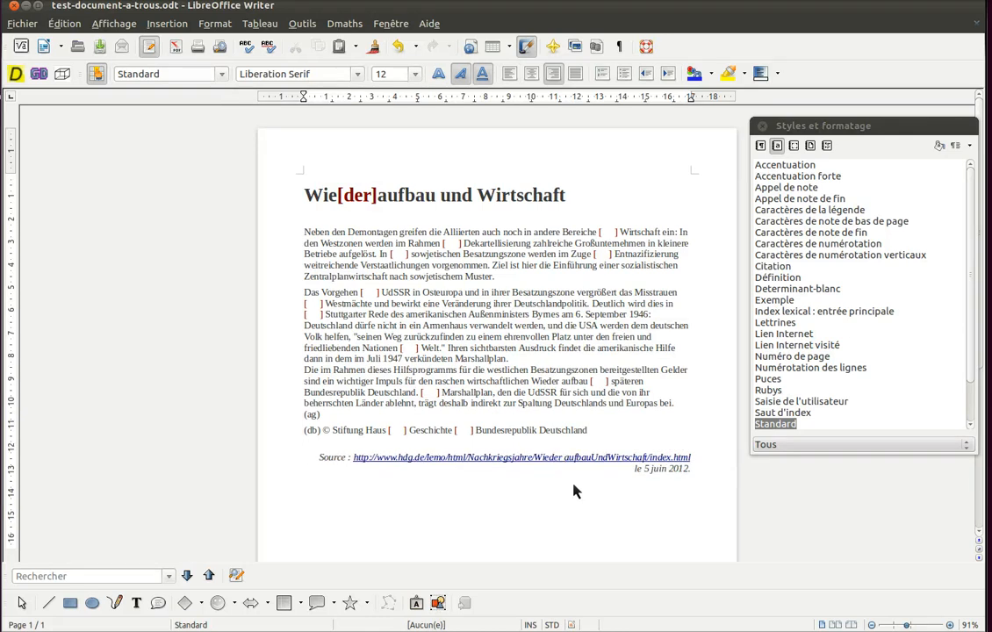
{"action": "key", "text": "Delete"}
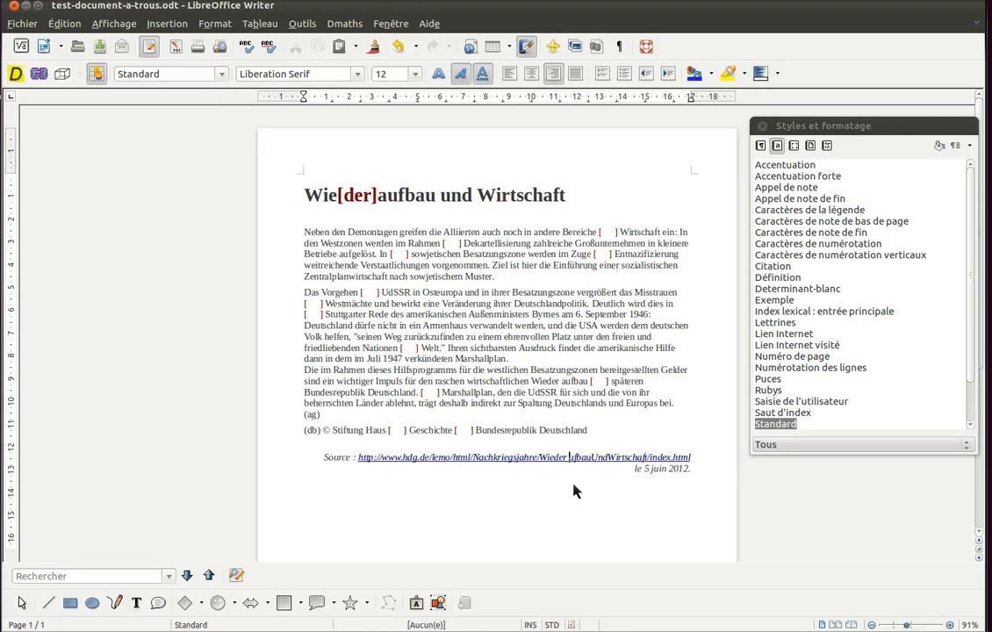
Save the document with its corrected source link.
{"action": "left_click", "coordinate": [559, 381]}
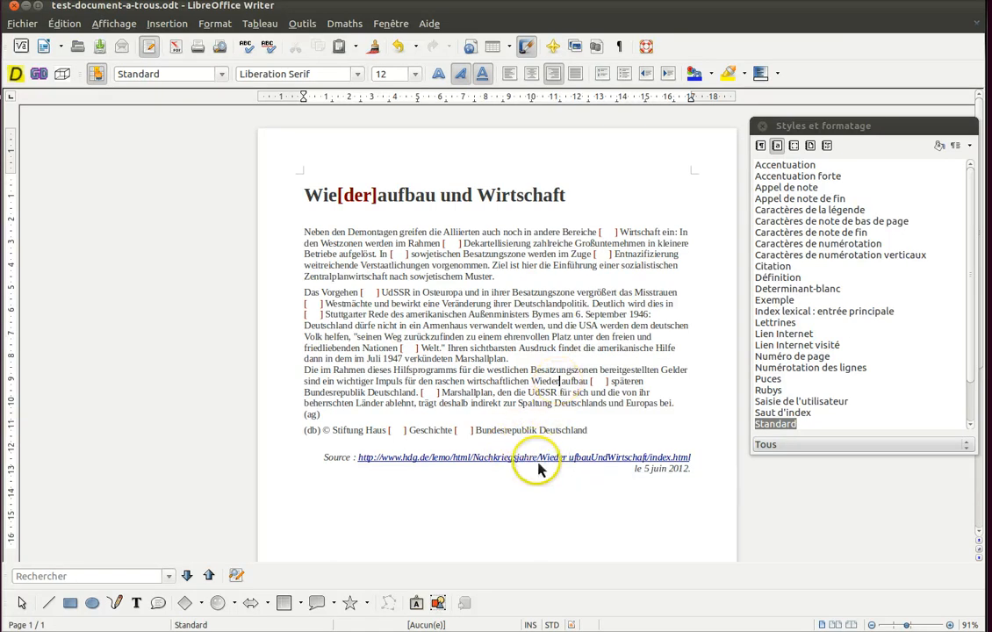
{"action": "left_click", "coordinate": [439, 517]}
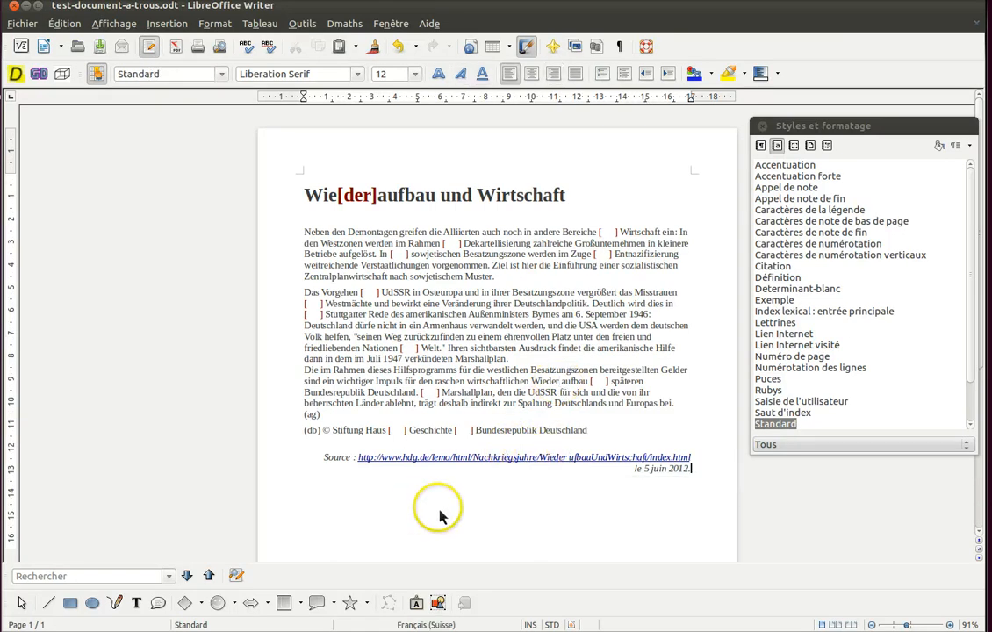
{"action": "left_click", "coordinate": [100, 46]}
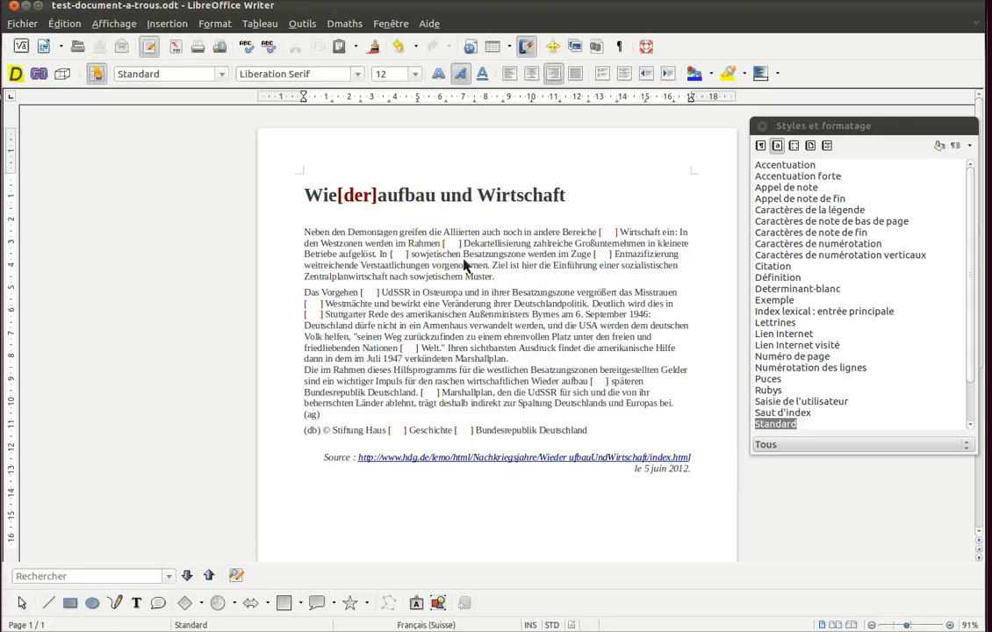
Restore the title word "Wiederaufbau" by substituting plain "der" for the bracketed "[der]".
{"action": "left_click", "coordinate": [341, 200]}
{"action": "type", "text": "der"}
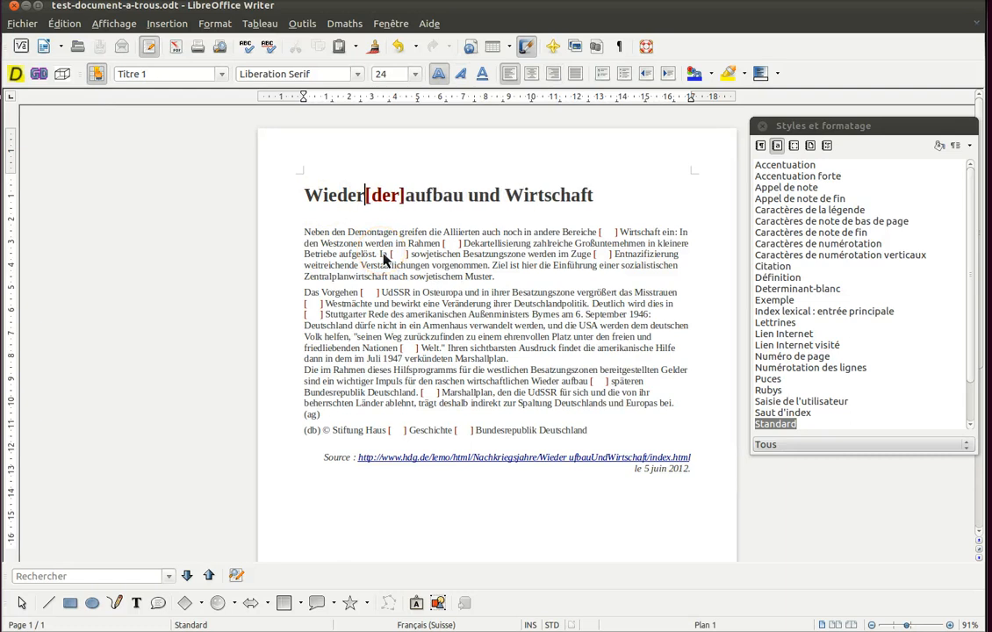
{"action": "key", "text": "Delete"}
{"action": "key", "text": "Delete"}
{"action": "key", "text": "Delete"}
{"action": "key", "text": "Delete"}
{"action": "key", "text": "Delete"}
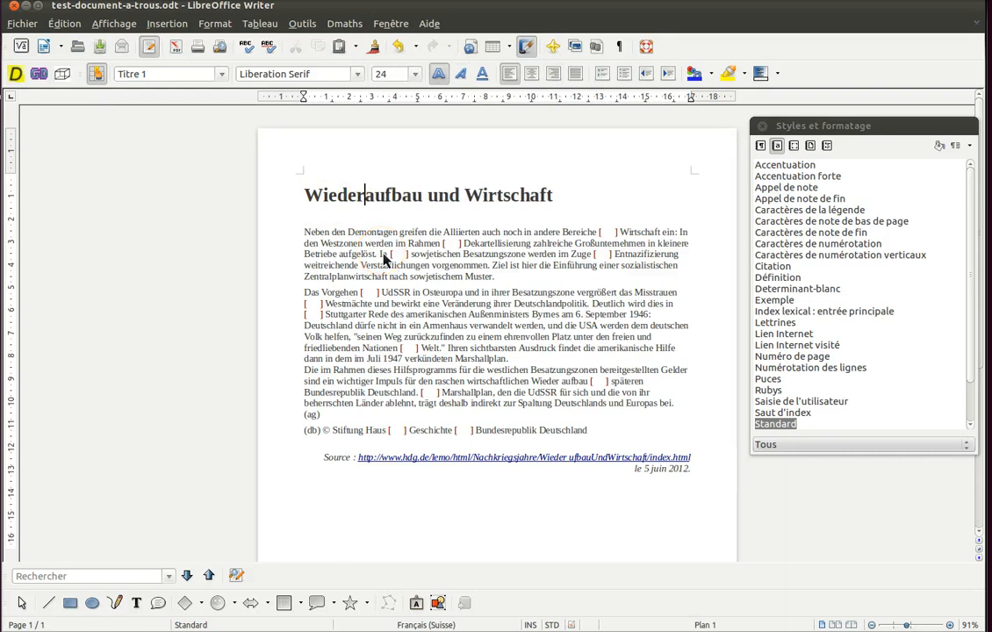
Remove the stray space after "Wieder" in the third paragraph and in the source link, and save the document.
{"action": "left_click", "coordinate": [596, 430]}
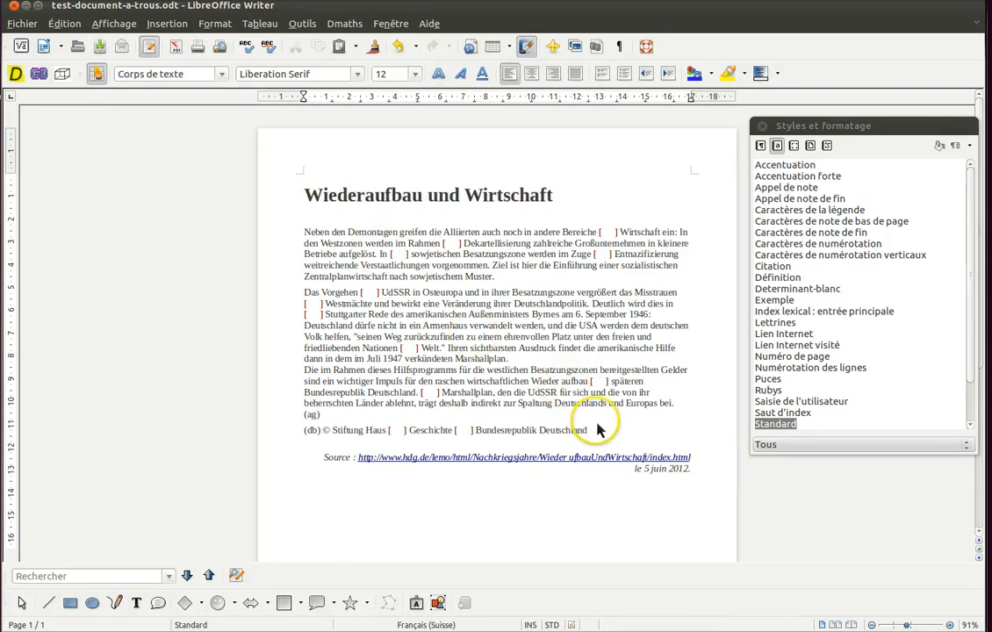
{"action": "key", "text": "Delete"}
{"action": "left_click", "coordinate": [572, 457]}
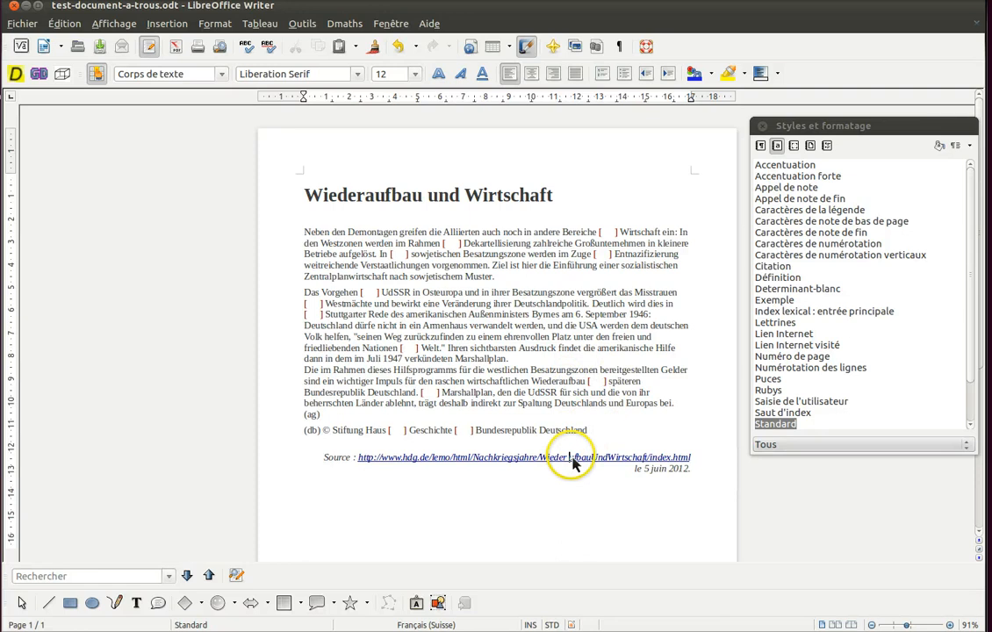
{"action": "key", "text": "Delete"}
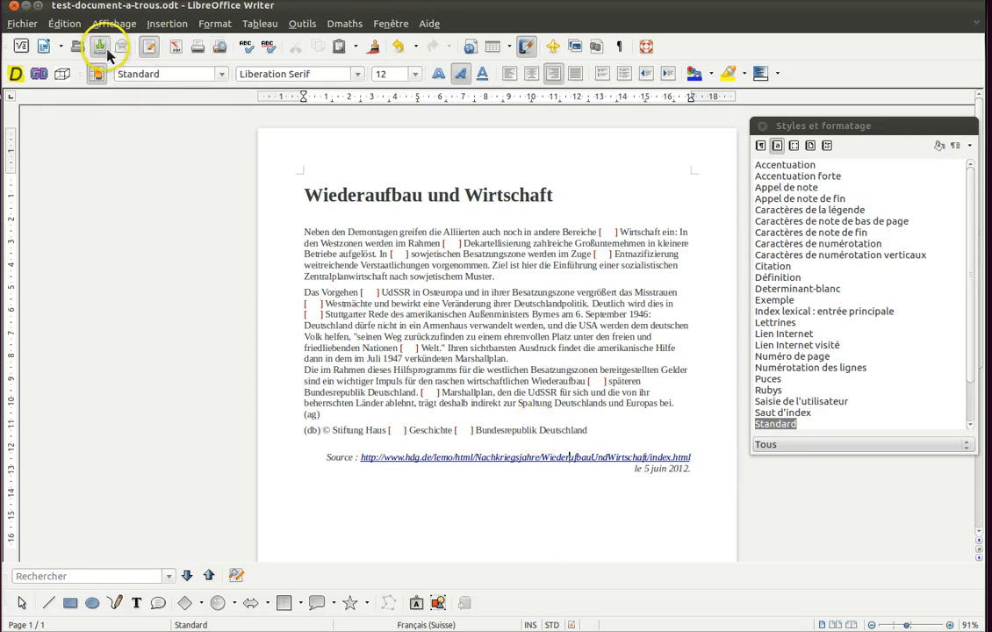
{"action": "left_click", "coordinate": [100, 47]}
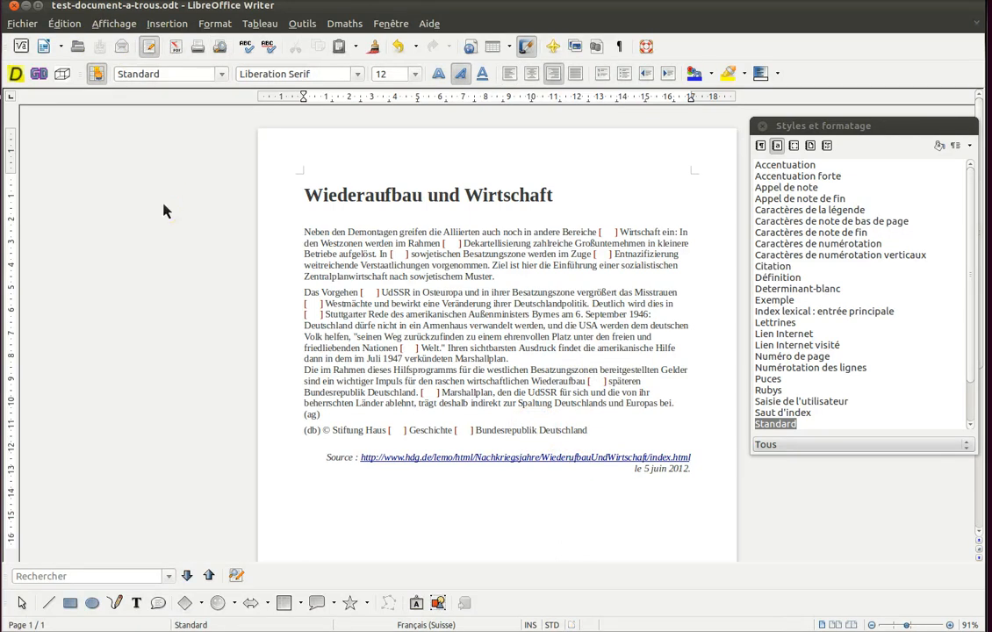
Insert an empty paragraph above the title and give it the Standard paragraph style.
{"action": "left_click", "coordinate": [297, 195]}
{"action": "key", "text": "Return"}
{"action": "key", "text": "Up"}
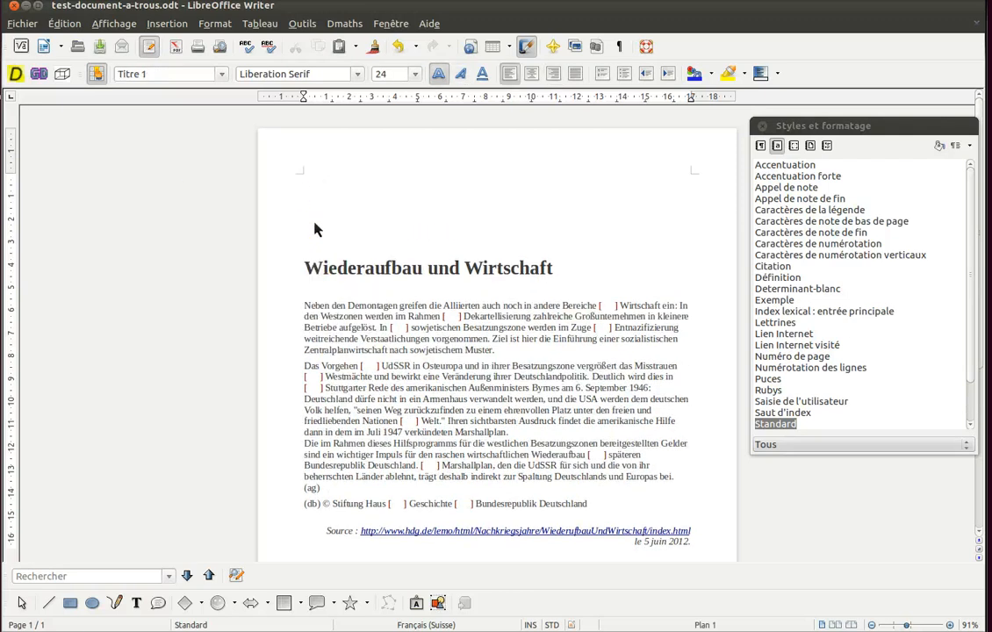
{"action": "left_click", "coordinate": [221, 76]}
{"action": "left_click", "coordinate": [170, 119]}
Enter the instruction "Remplir les [ ] par le bon déterminant :" in the paragraph above the title.
{"action": "left_click", "coordinate": [303, 155]}
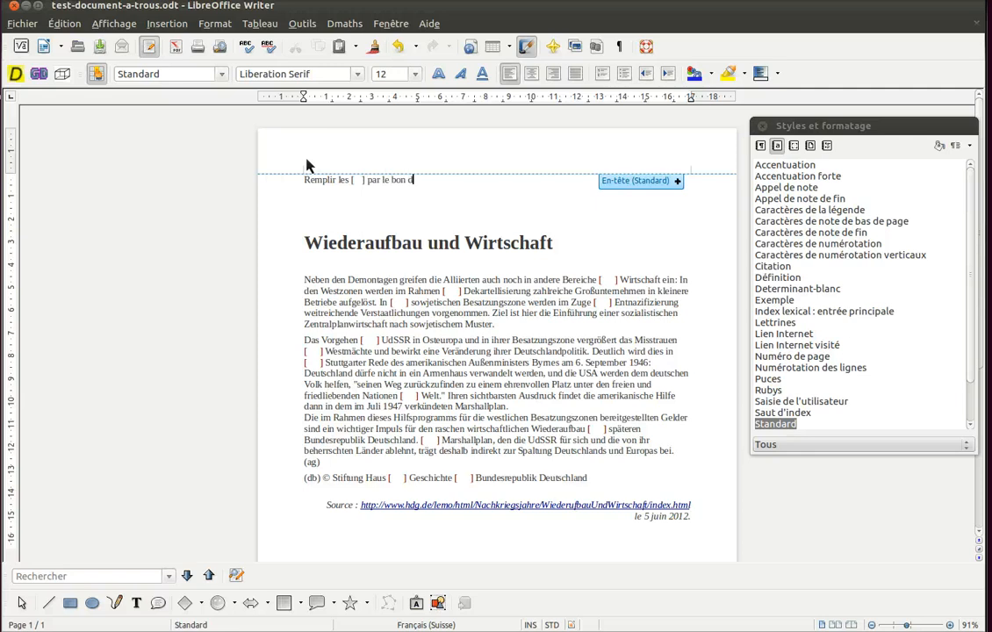
{"action": "type", "text": "éterminant :"}
{"action": "left_click", "coordinate": [414, 302]}
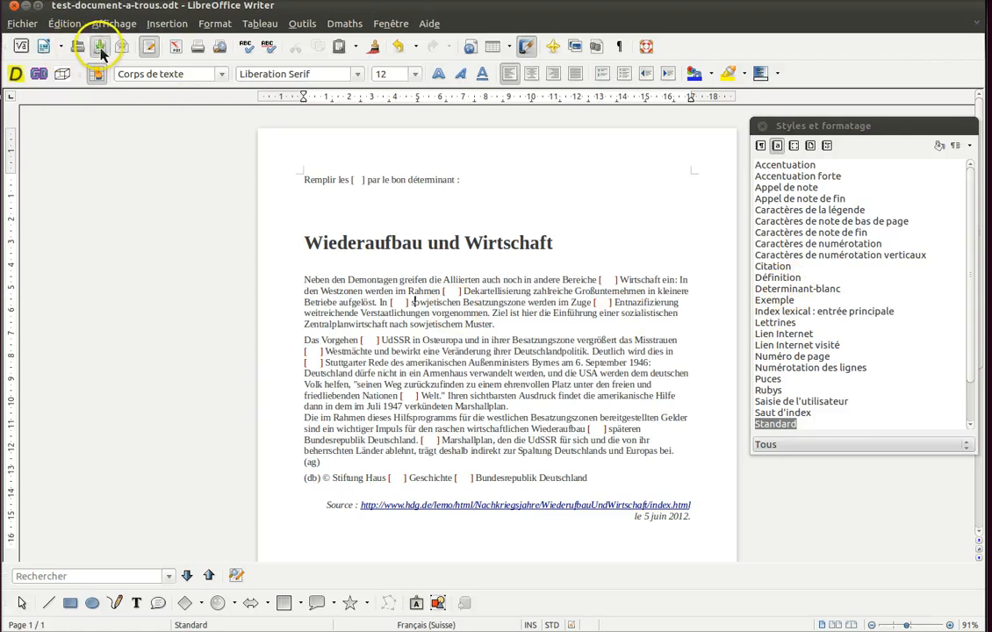
Save a copy of the document in the Bureau folder as "test-document-a-trous-avecreponse".
{"action": "left_click", "coordinate": [22, 23]}
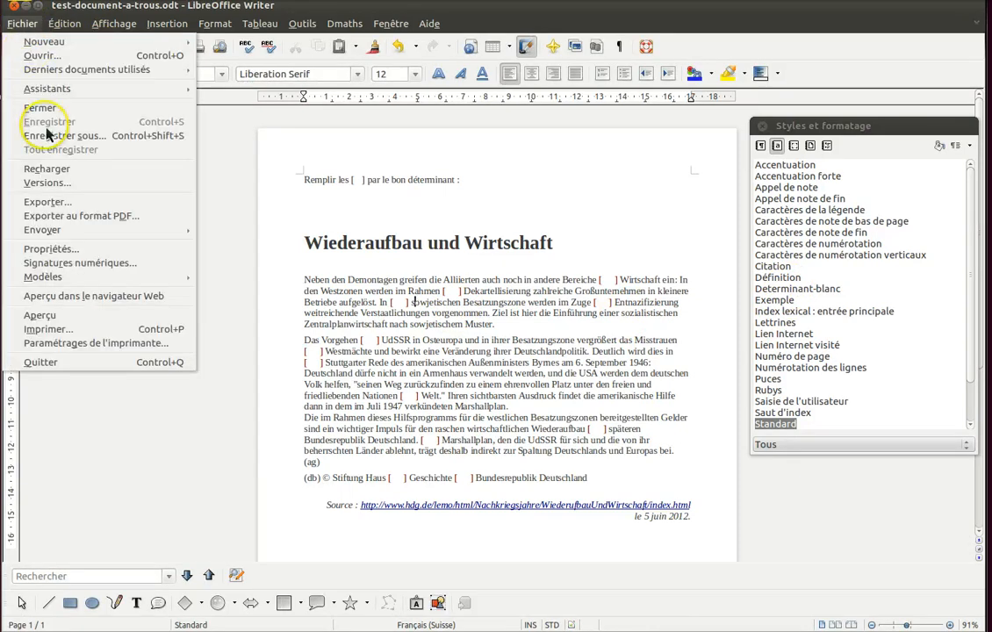
{"action": "left_click", "coordinate": [59, 139]}
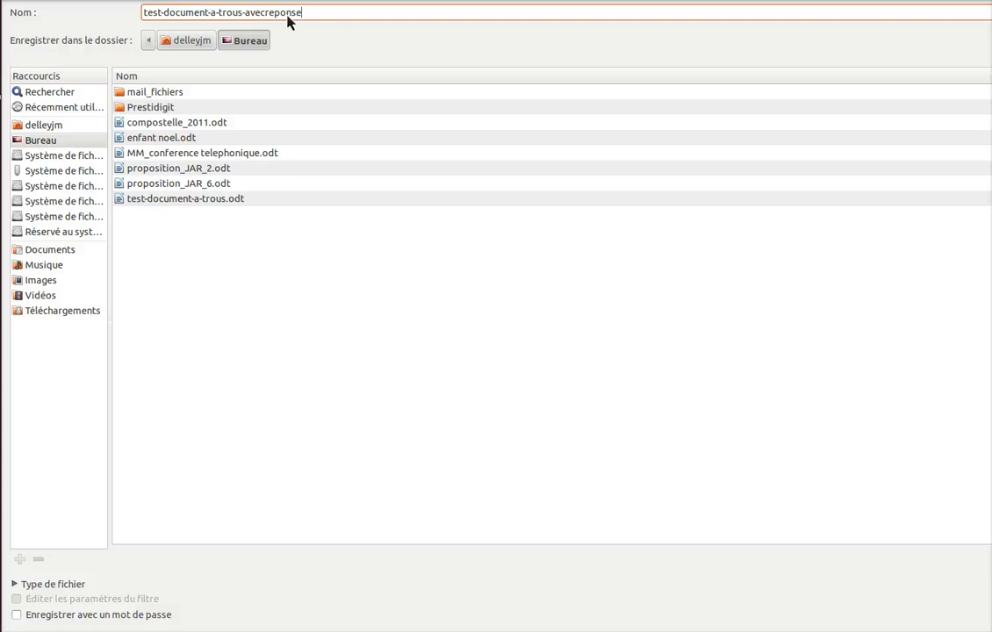
{"action": "key", "text": "Return"}
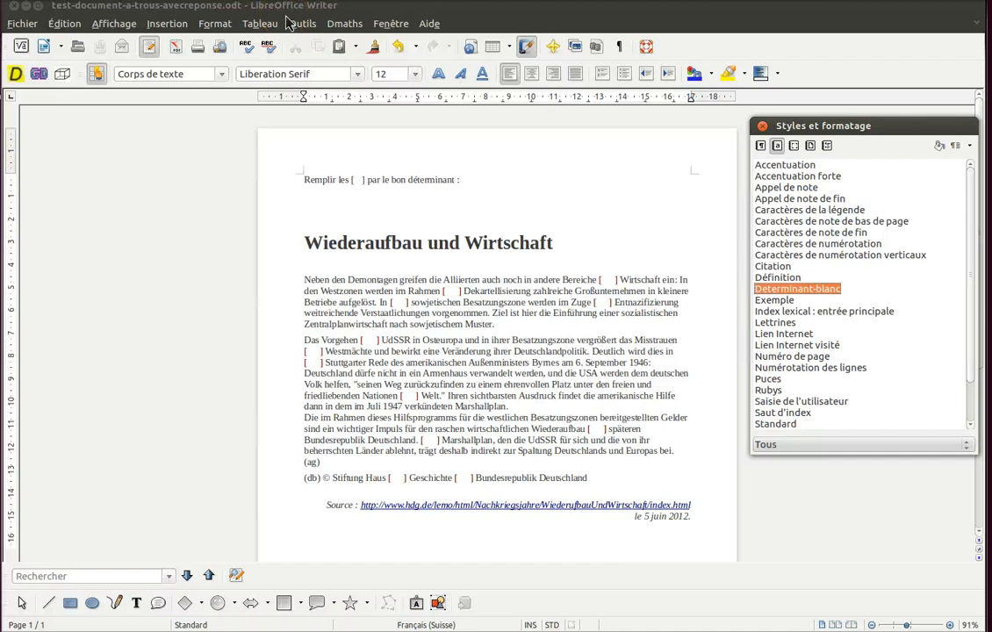
Modify the Determinant-blanc character style so its font colour is Rouge 1.
{"action": "right_click", "coordinate": [819, 290]}
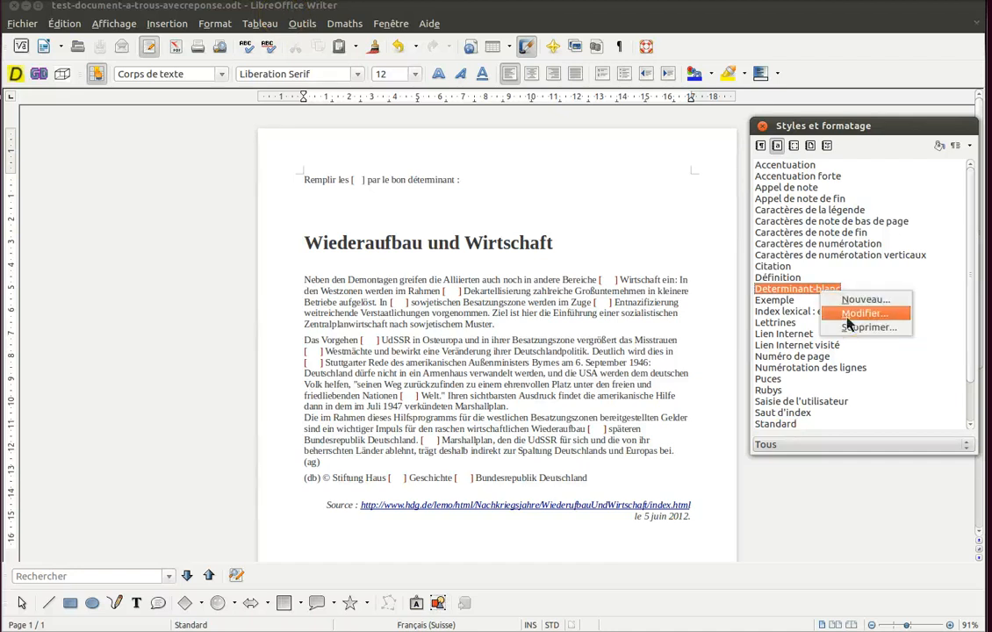
{"action": "left_click", "coordinate": [848, 315]}
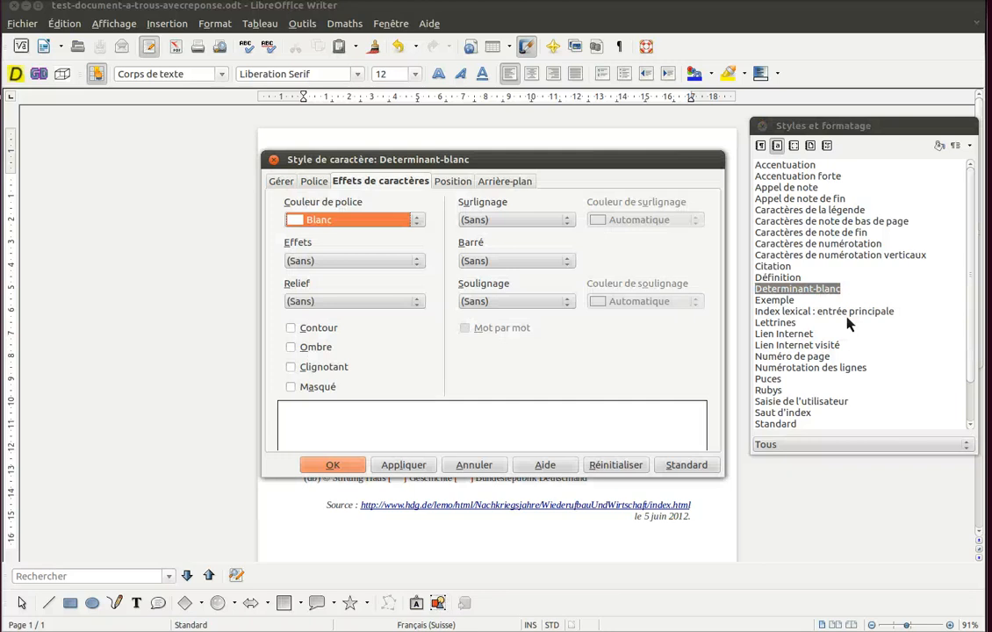
{"action": "left_click", "coordinate": [418, 221]}
{"action": "scroll", "coordinate": [344, 274], "scroll_direction": "down", "scroll_amount": 8}
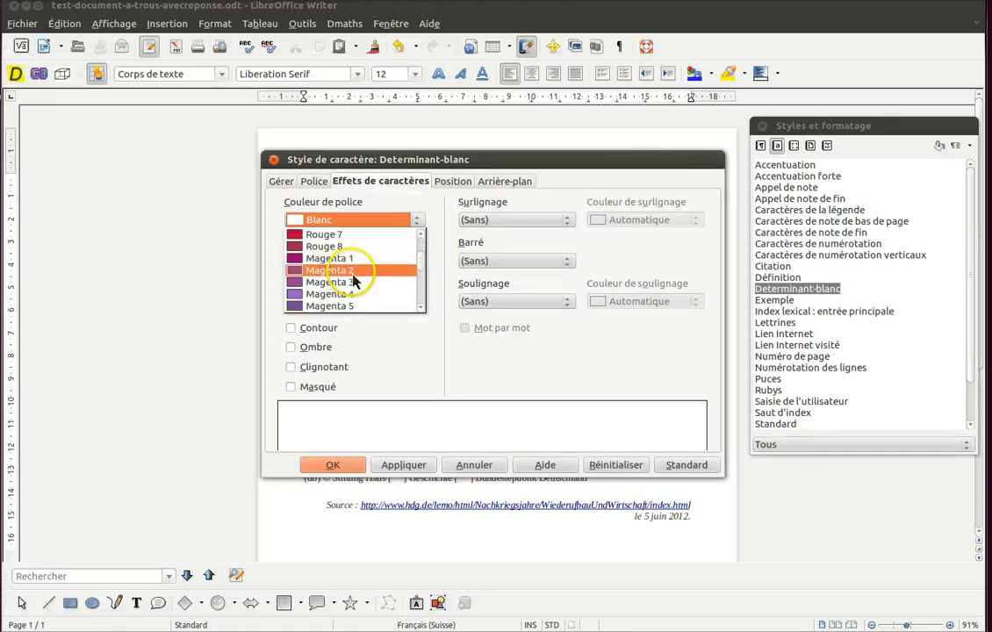
{"action": "scroll", "coordinate": [354, 264], "scroll_direction": "up", "scroll_amount": 1}
{"action": "scroll", "coordinate": [352, 263], "scroll_direction": "up", "scroll_amount": 3}
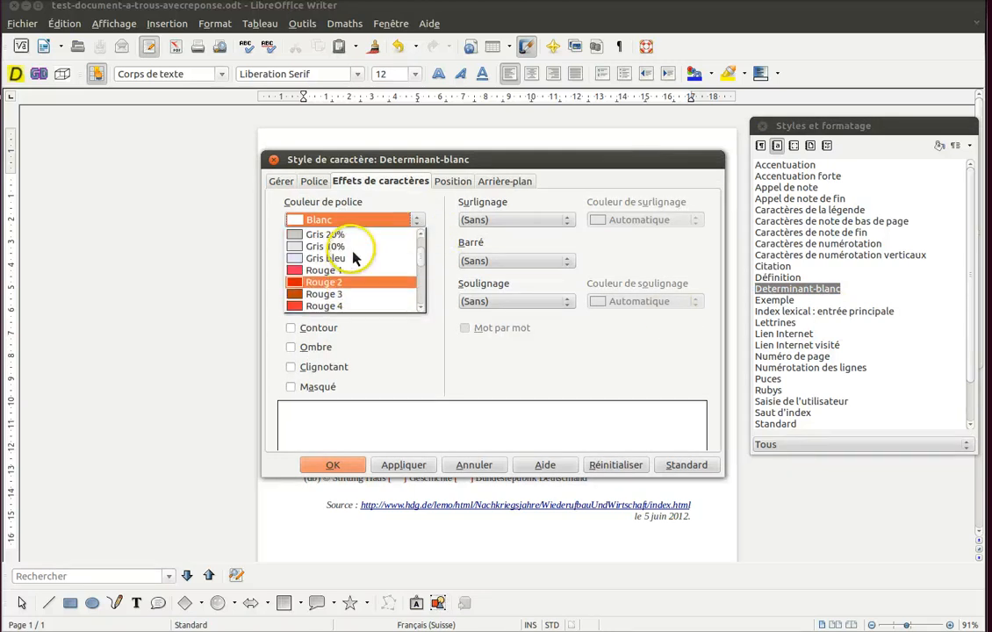
{"action": "left_click", "coordinate": [347, 272]}
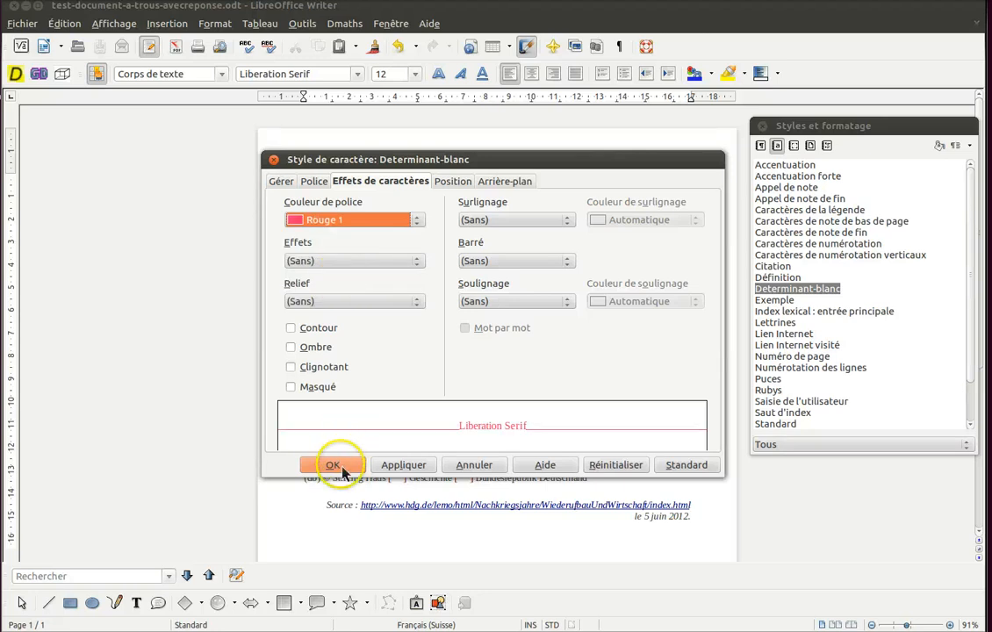
{"action": "left_click", "coordinate": [334, 465]}
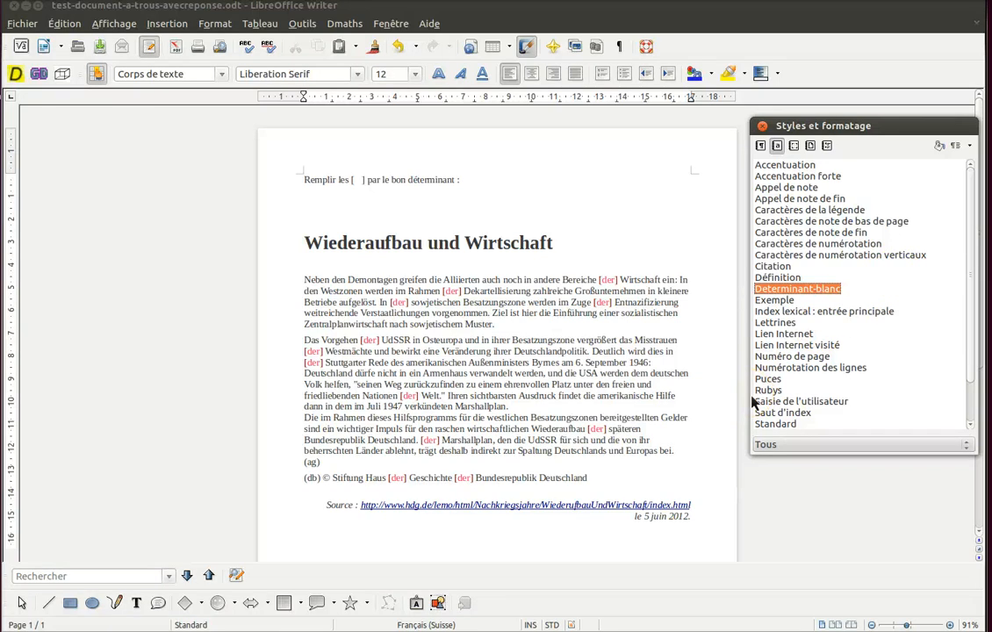
{"action": "left_click", "coordinate": [299, 535]}
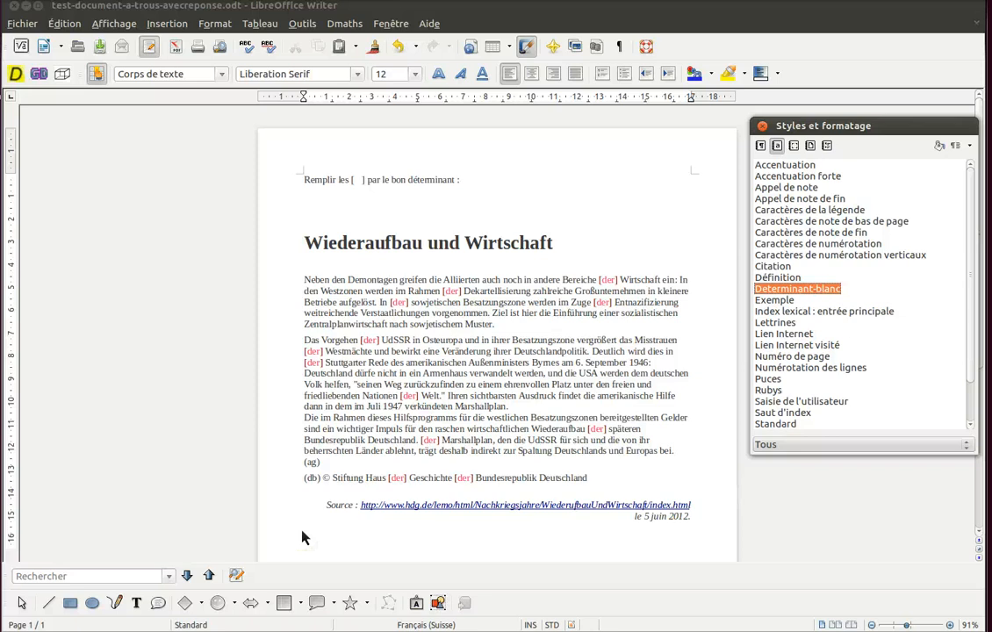